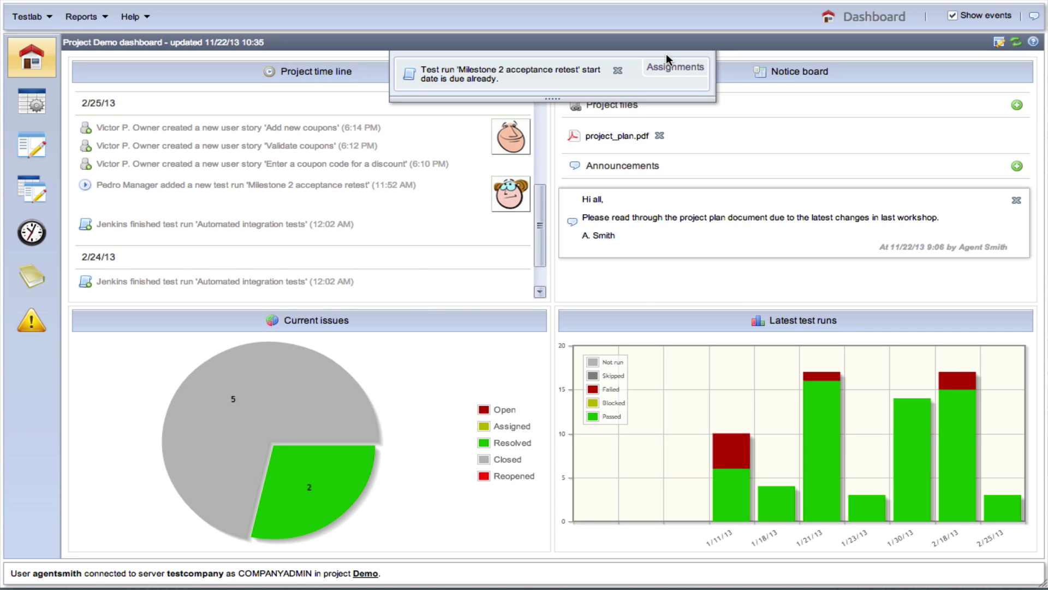
Open the SEC1 Confidentiality requirement under Security and preview the SSL test cases that verify it
click(31, 101)
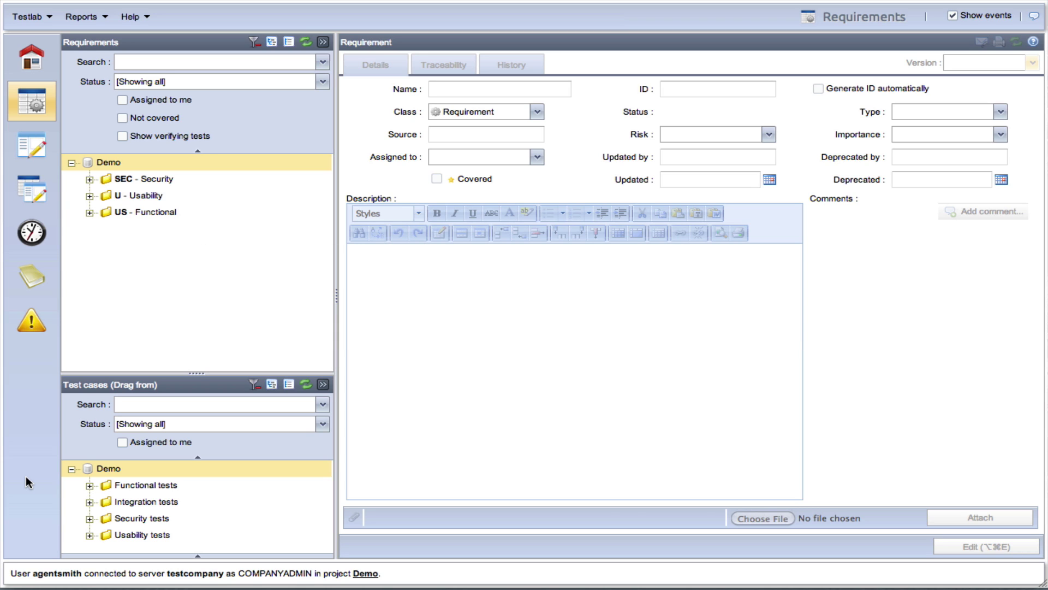
click(89, 179)
click(89, 279)
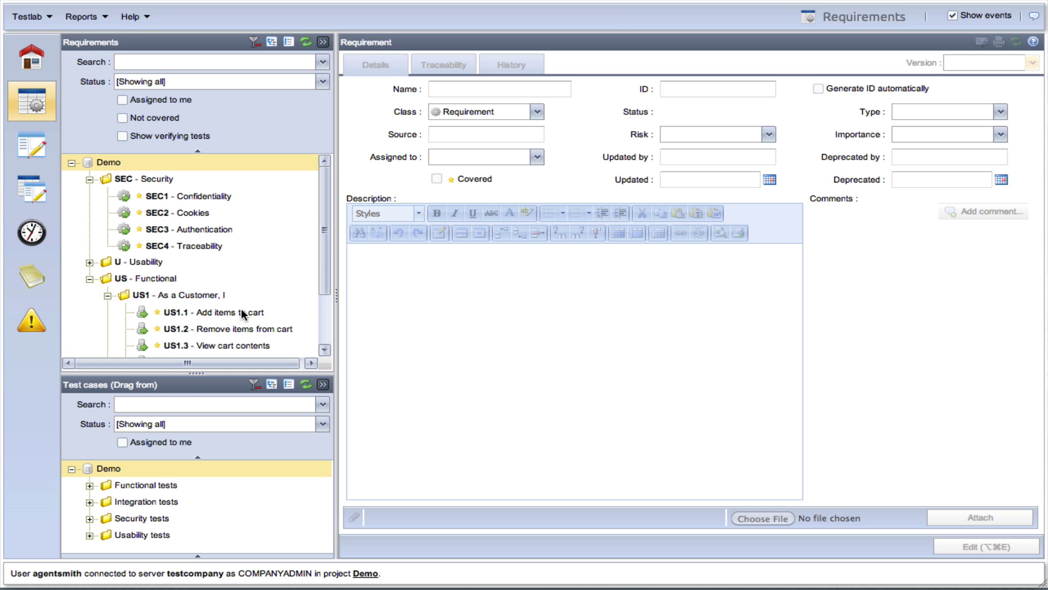
click(207, 196)
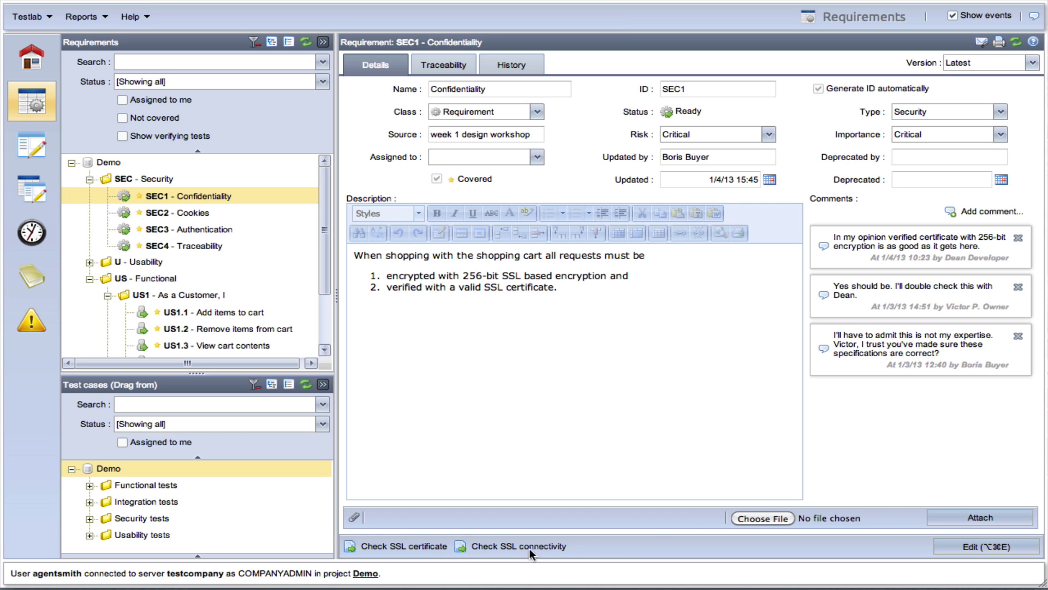
mouse_move(404, 545)
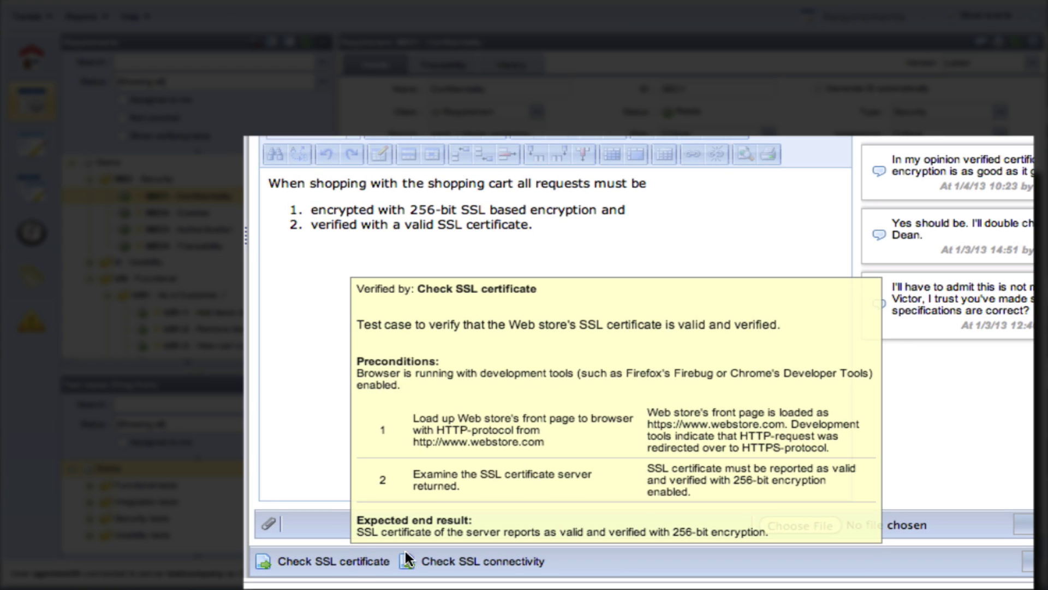
mouse_move(476, 557)
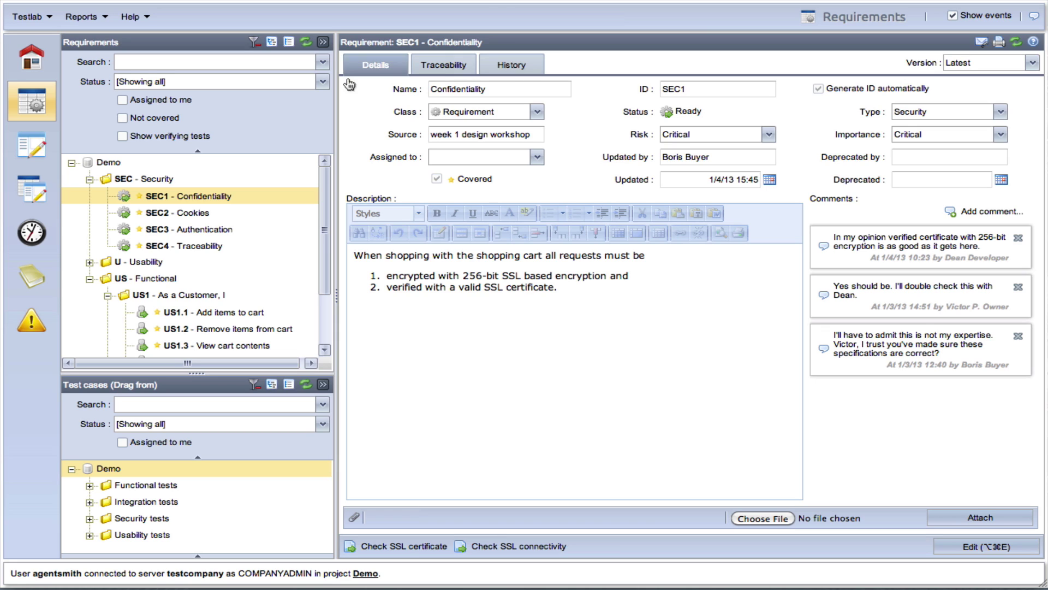
Open the Add item to cart test case under Functional tests, Customer tests, and review its details, steps and change history
click(31, 145)
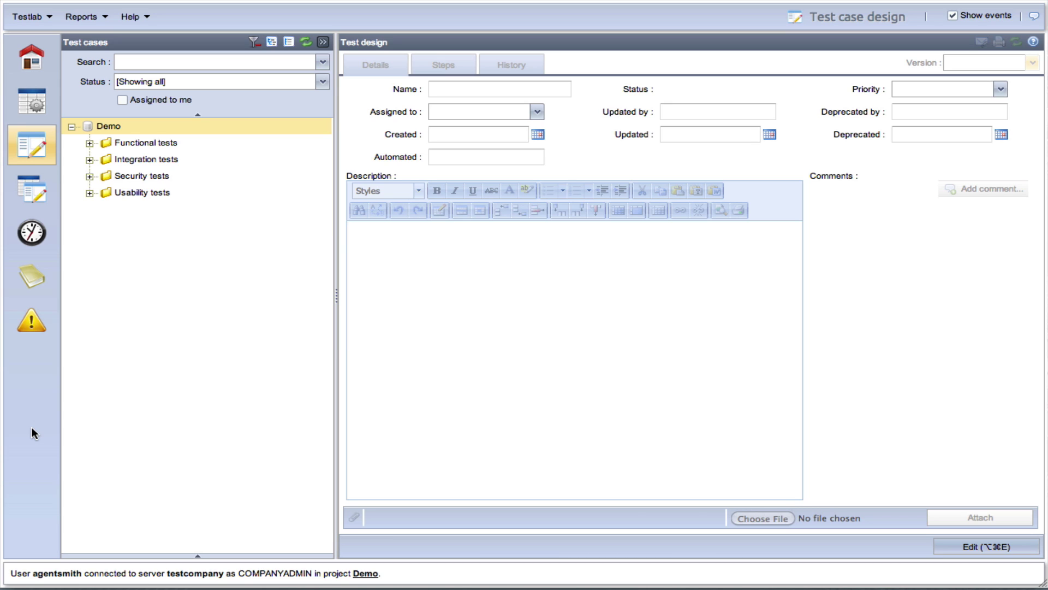
click(89, 144)
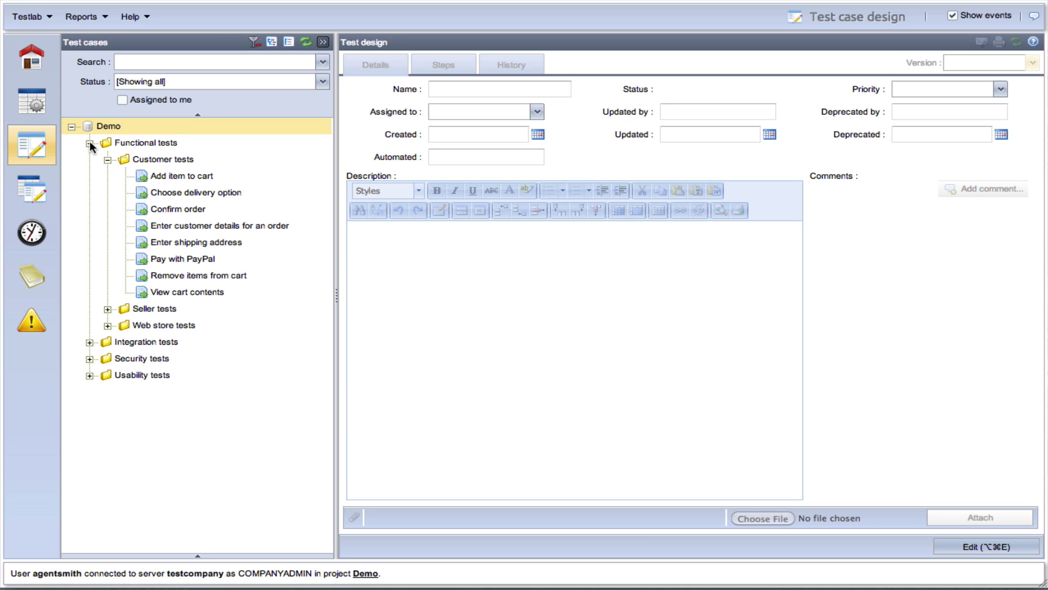
click(203, 178)
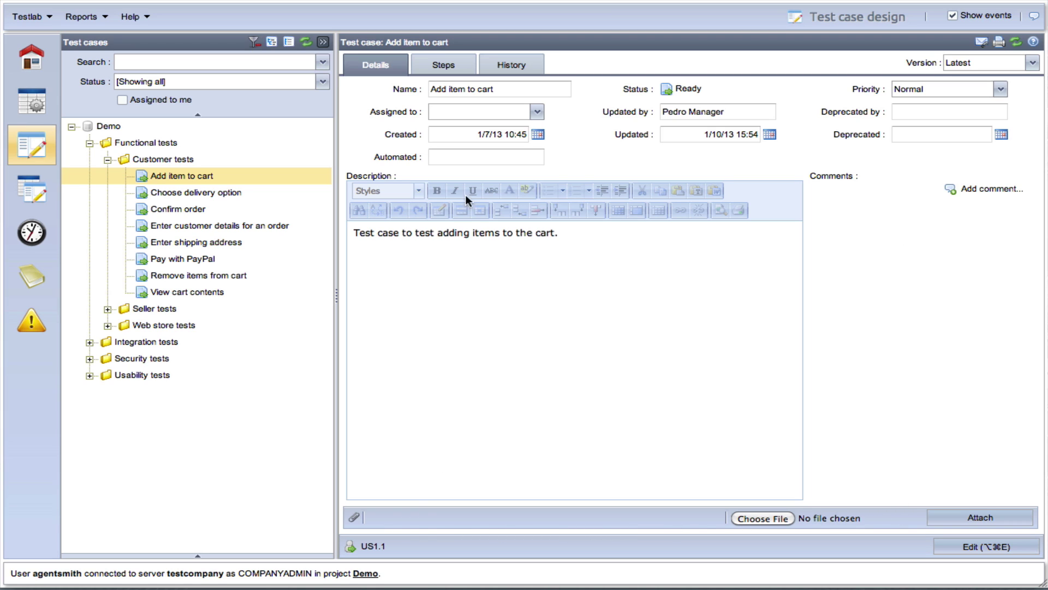
click(444, 67)
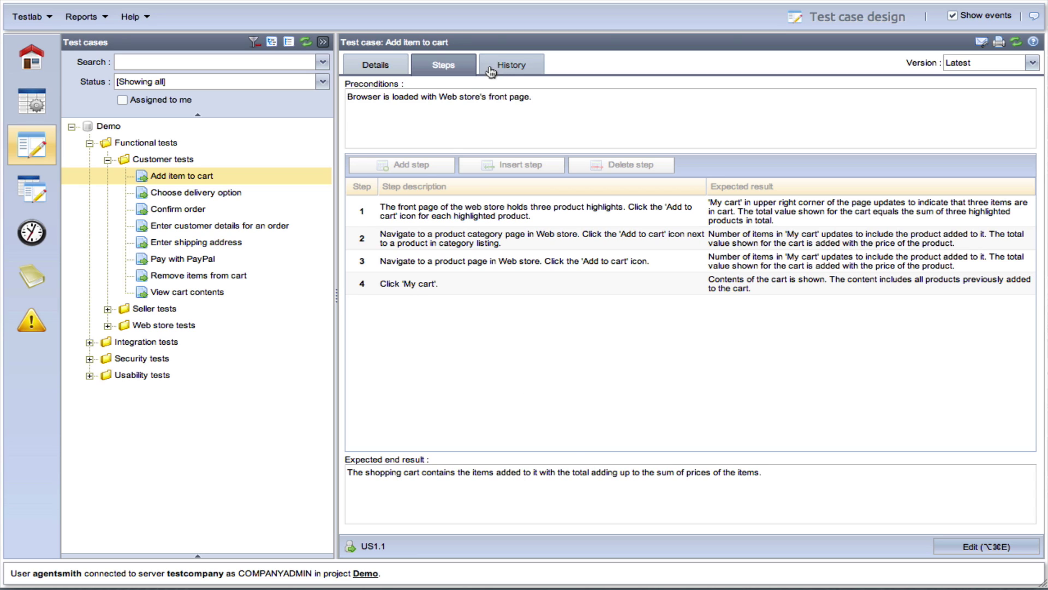
click(511, 65)
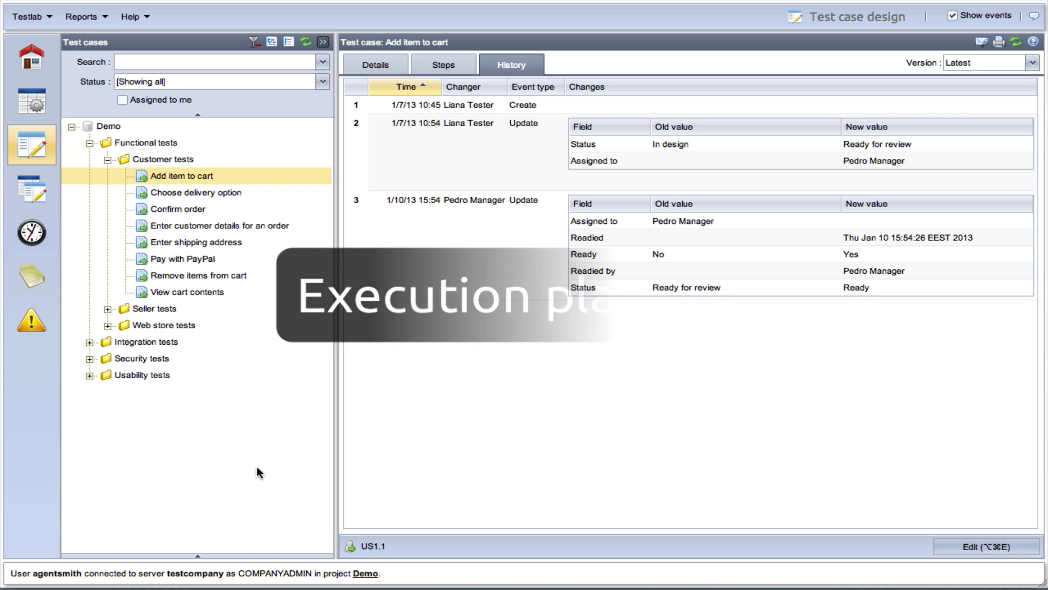
Open the Production deployment tests set in execution planning and drop its Add item to cart test case in first place
click(31, 232)
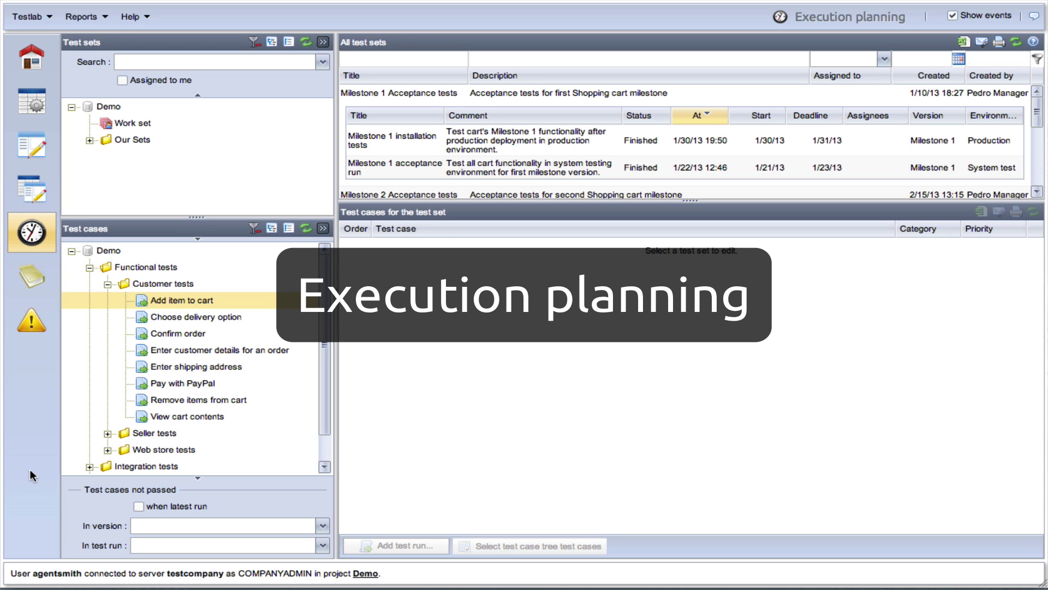
scroll(481, 134, down, 1)
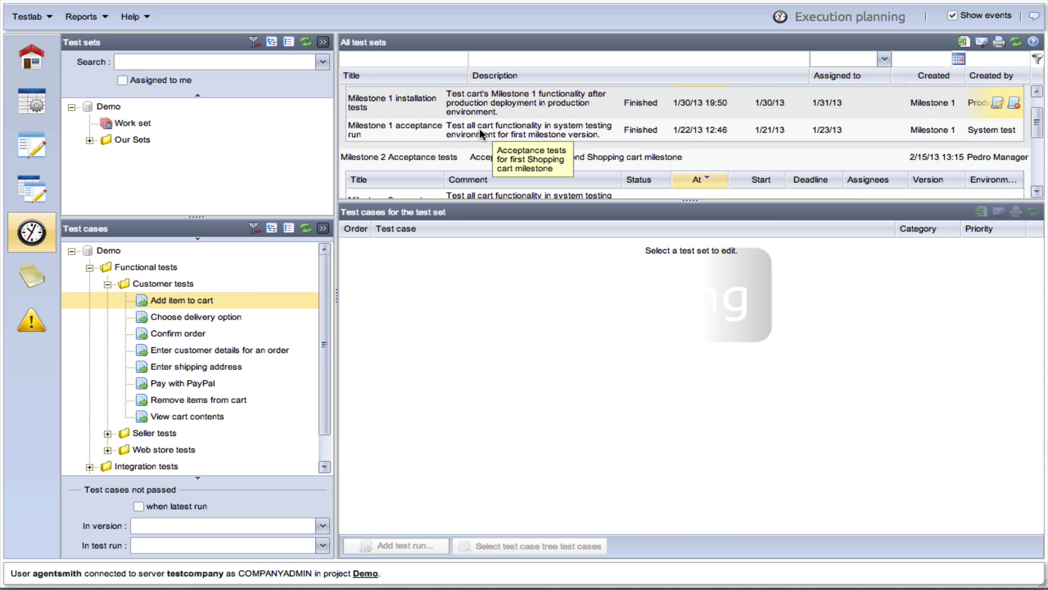
scroll(481, 133, down, 3)
scroll(481, 136, down, 1)
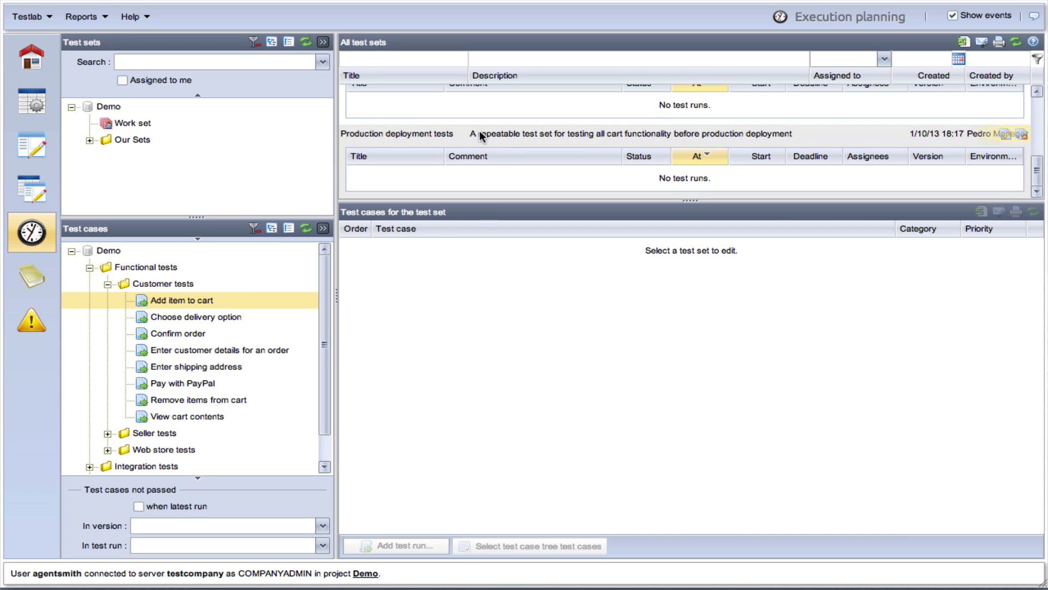
click(481, 134)
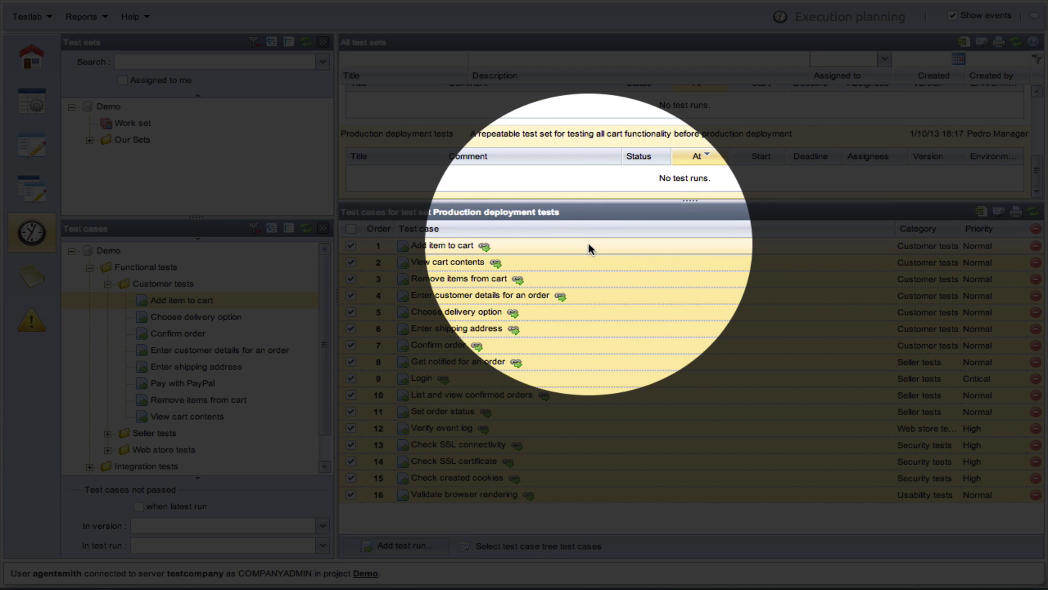
mouse_move(588, 242)
mouse_down()
mouse_move(583, 317)
mouse_move(580, 241)
mouse_up()
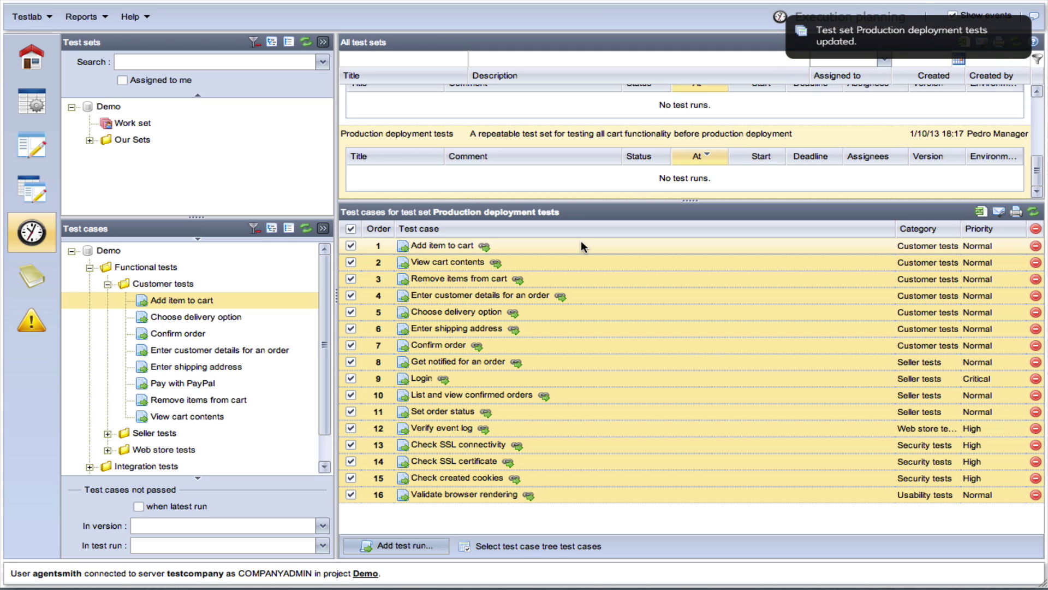
Limit the selection in the test set to the Add item to cart and View cart contents test cases
click(351, 229)
click(351, 246)
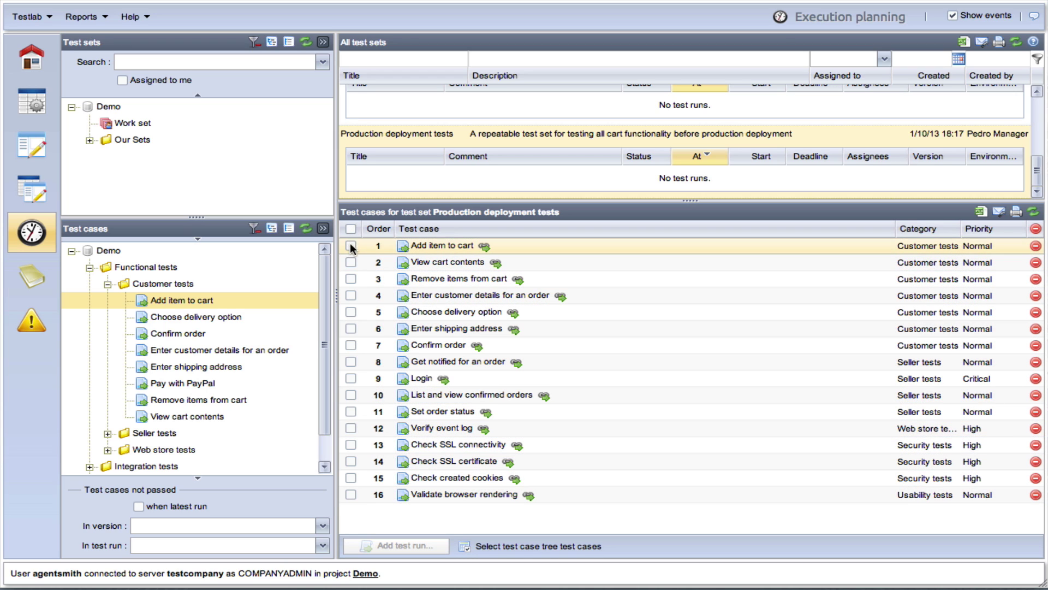
click(351, 262)
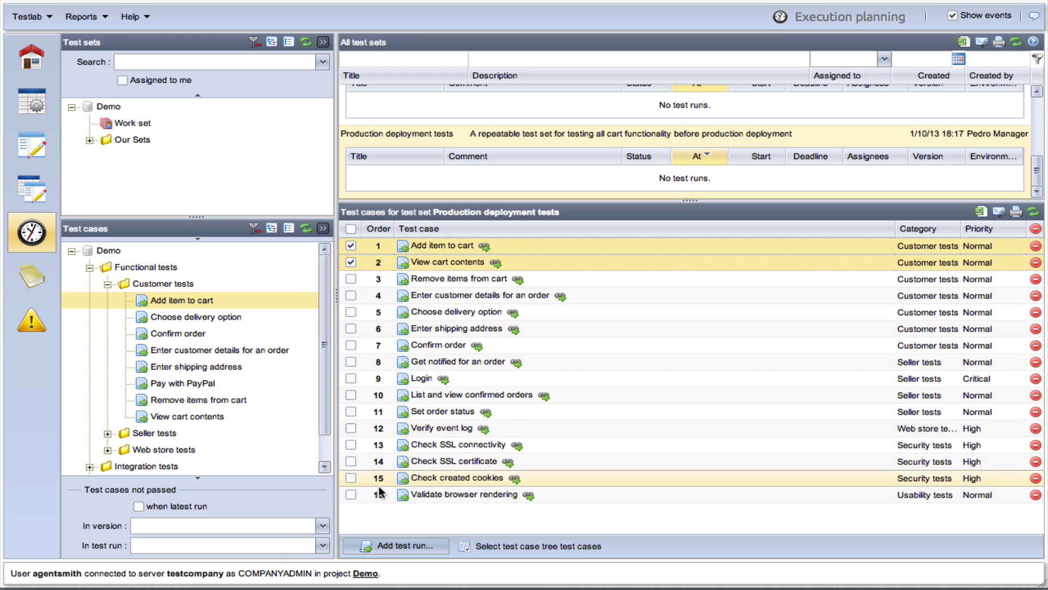
Add a test run titled "Example run" for the selected cases, with the listed assignee and the comment "Just an example run"
click(394, 549)
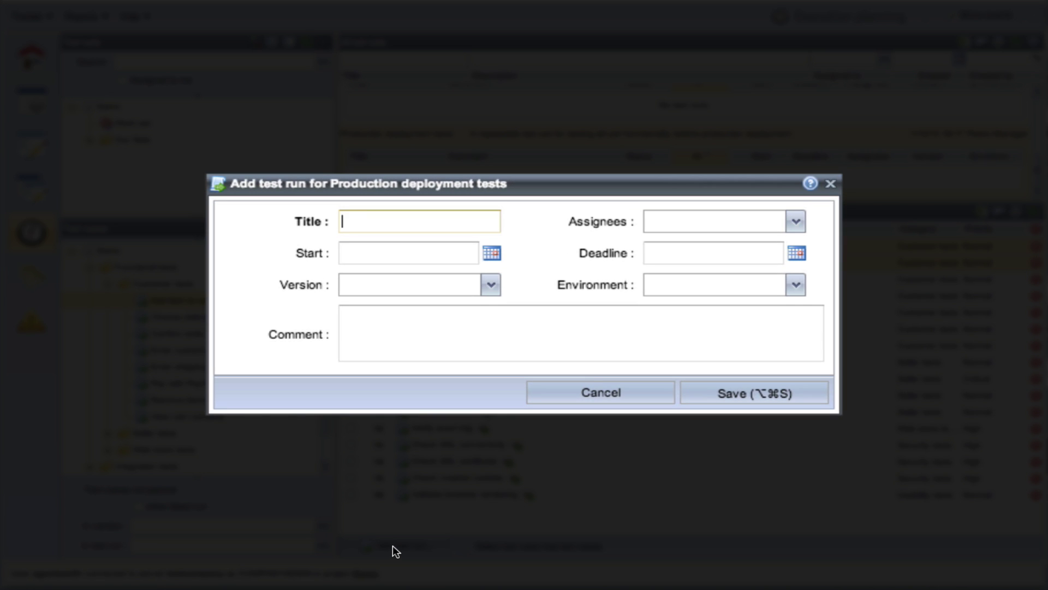
text(Exampe)
key(BackSpace)
text(le run)
click(797, 223)
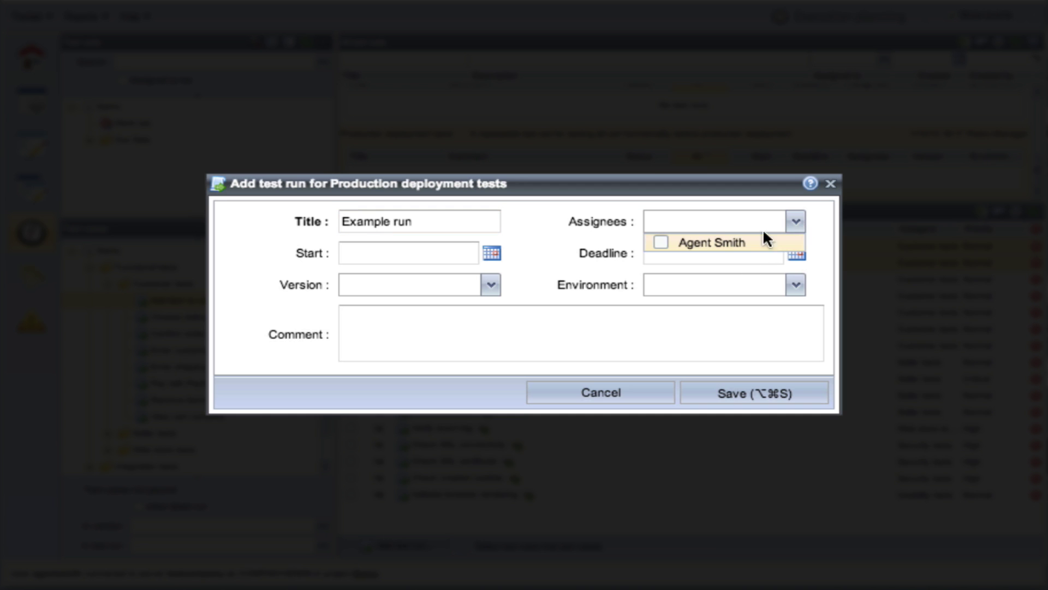
click(662, 243)
click(602, 335)
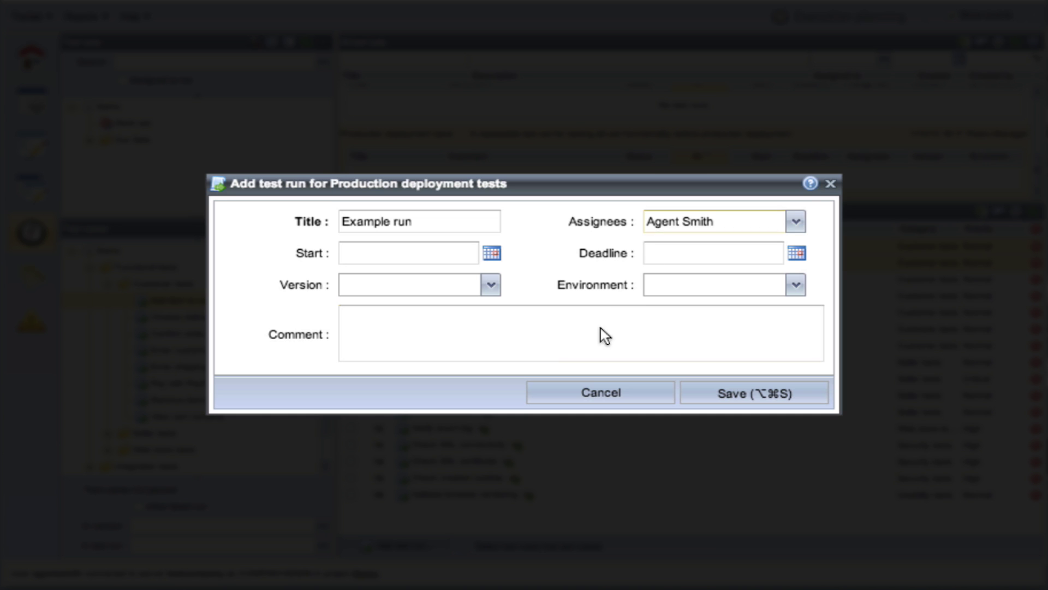
text(Just an example run)
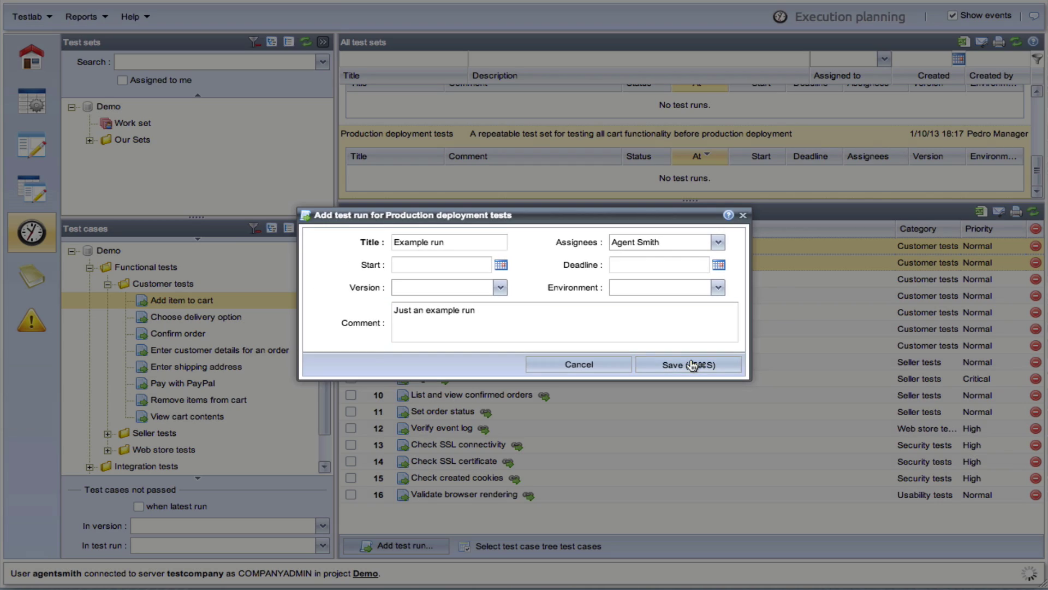
click(692, 365)
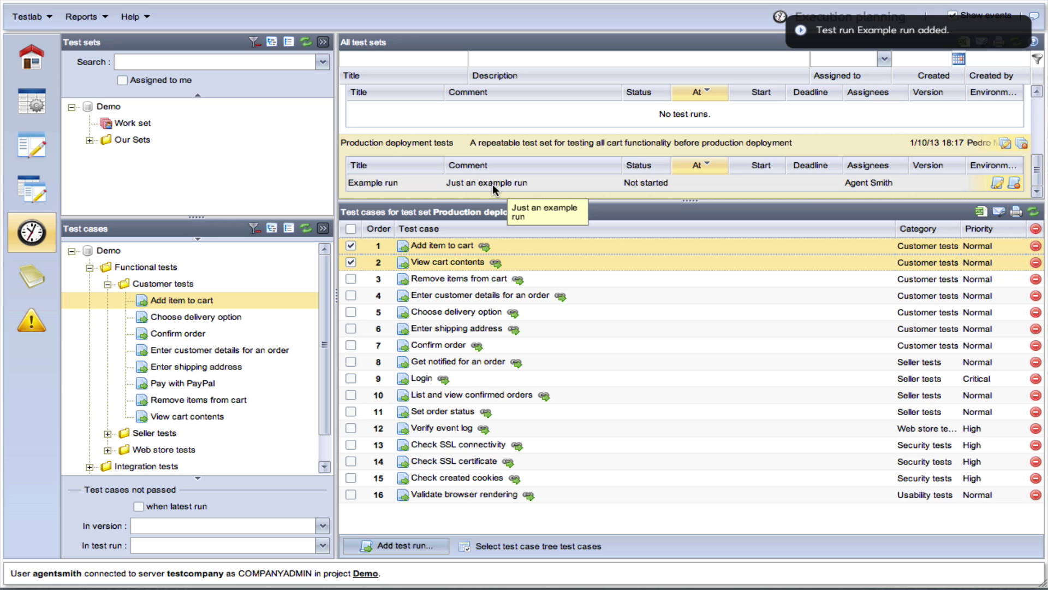
Review the Milestone 2 acceptance run among the test runs, including the step results of its failed Enter shipping address case
click(27, 280)
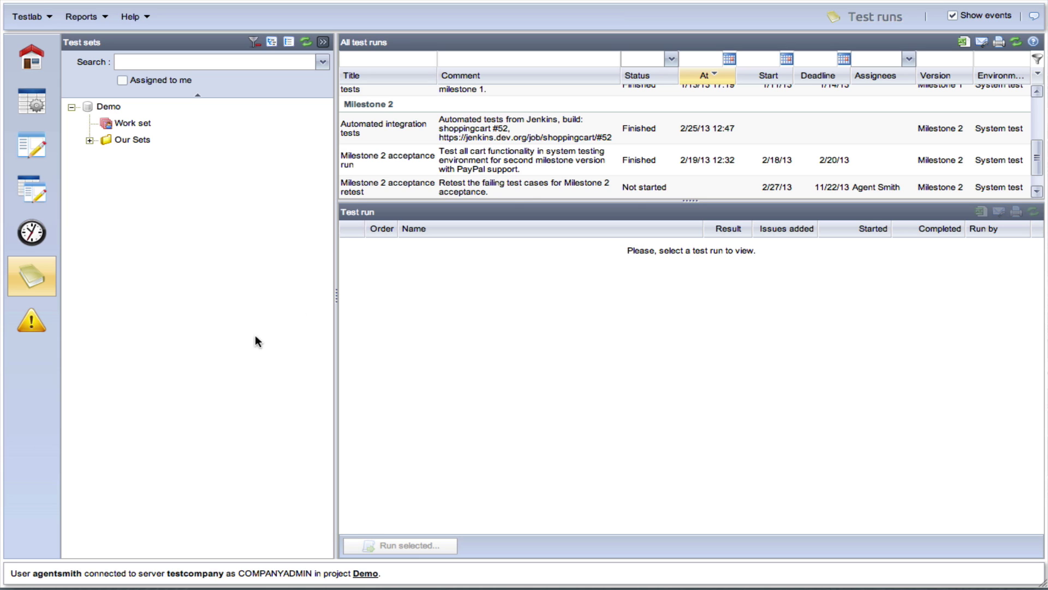
click(543, 162)
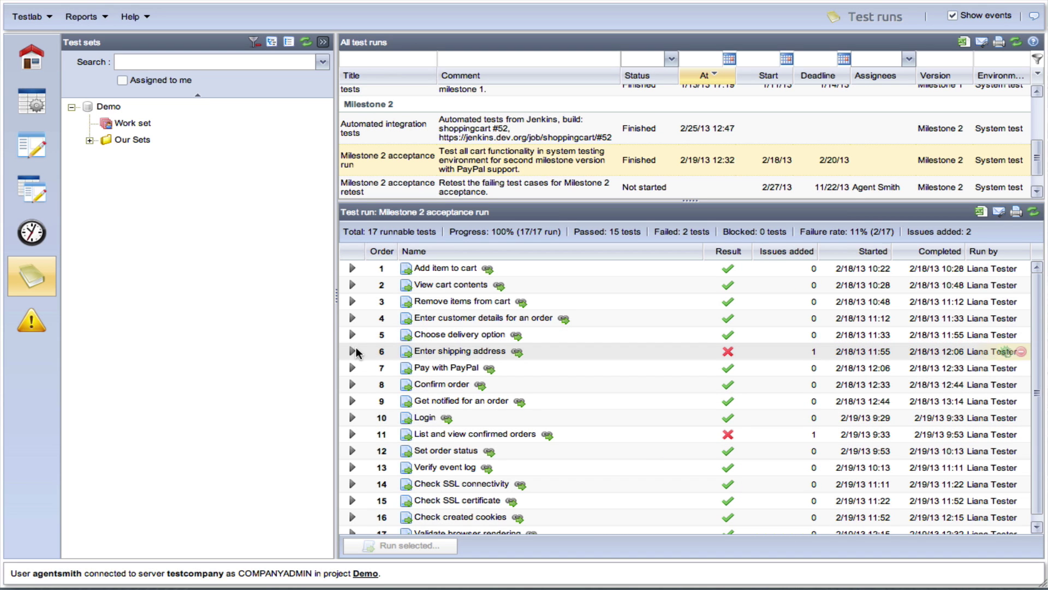
click(352, 351)
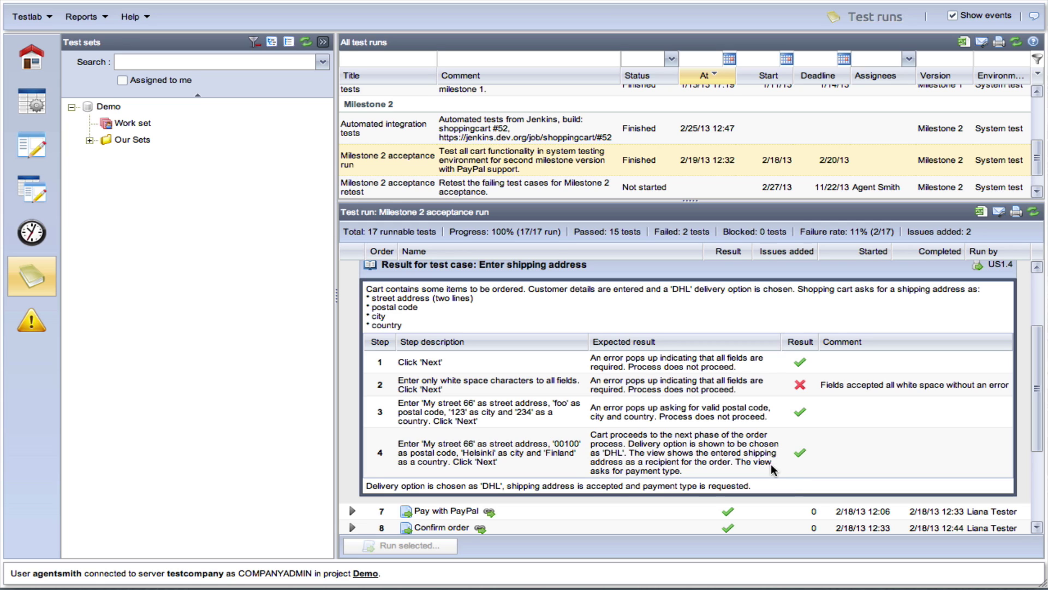
Start executing both test cases of Example run and dismiss the test execution hints
scroll(515, 117, down, 1)
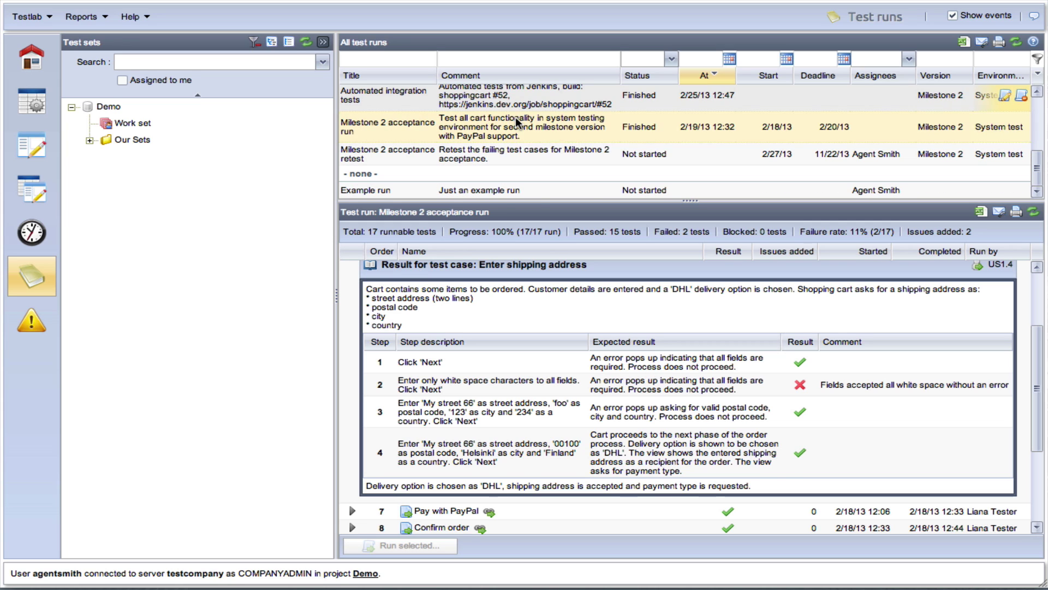
click(506, 185)
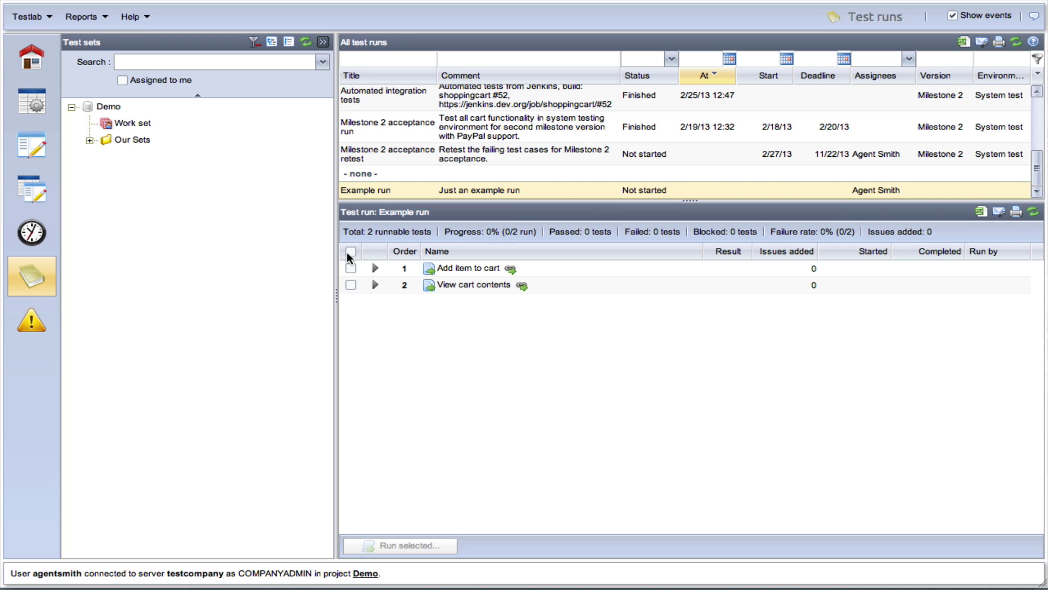
click(350, 251)
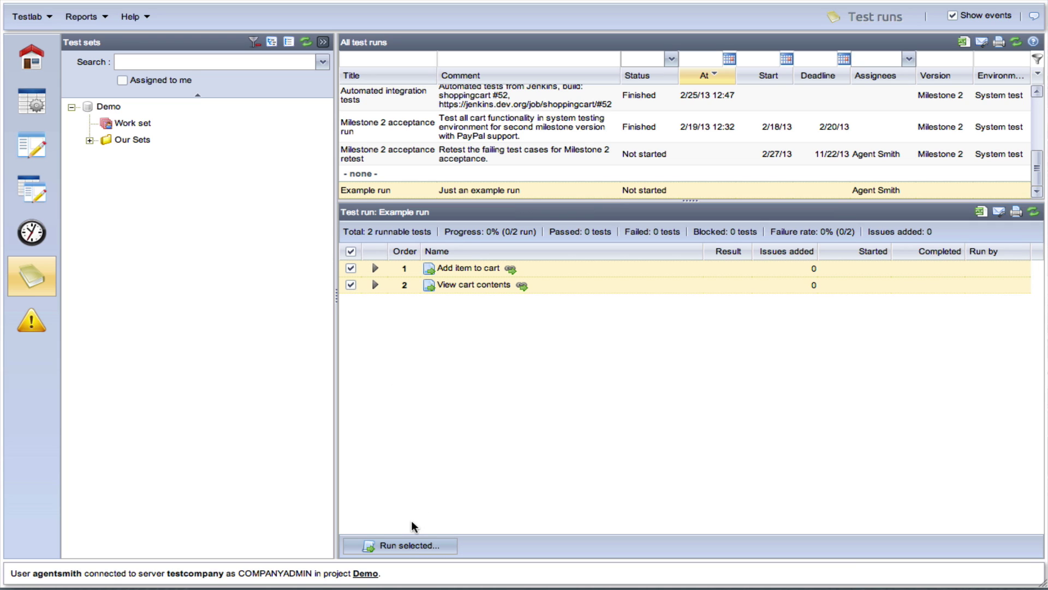
click(405, 544)
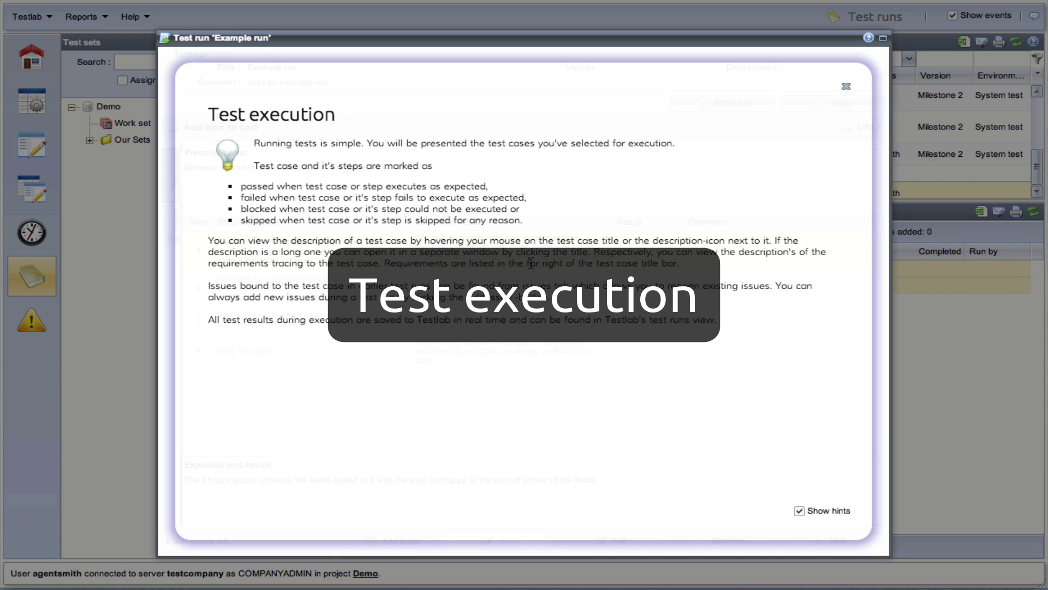
click(756, 183)
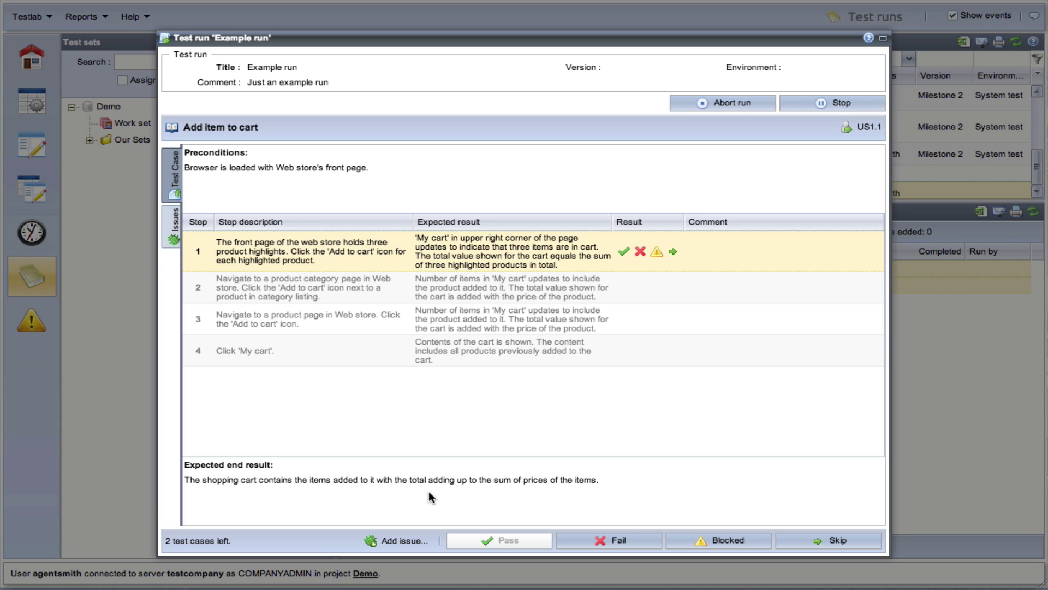
Mark all four steps of Add item to cart as passed, and record the whole test case as passed
mouse_move(215, 125)
mouse_move(863, 128)
click(623, 252)
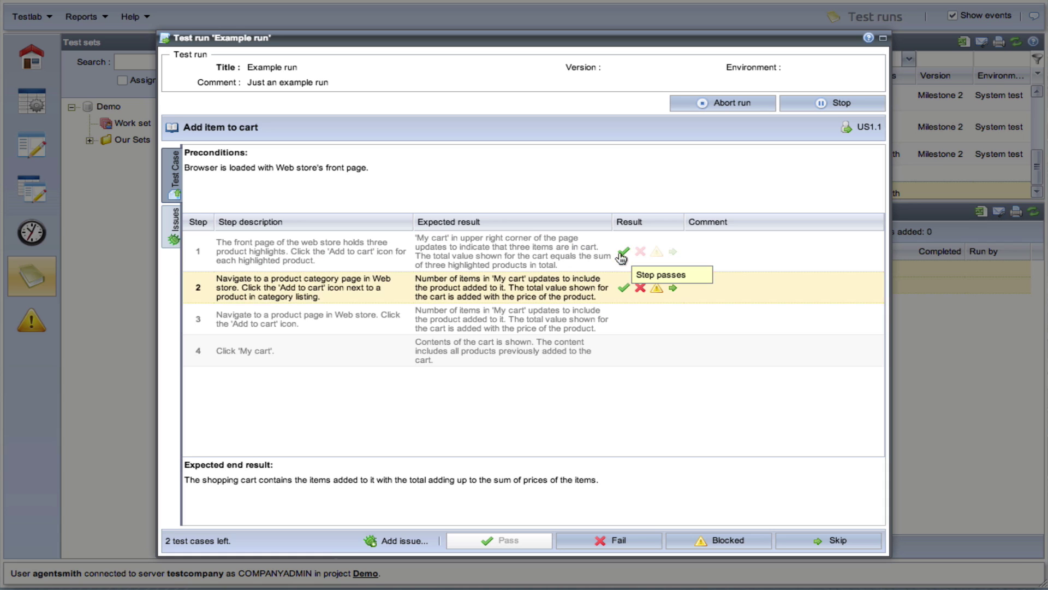
click(623, 288)
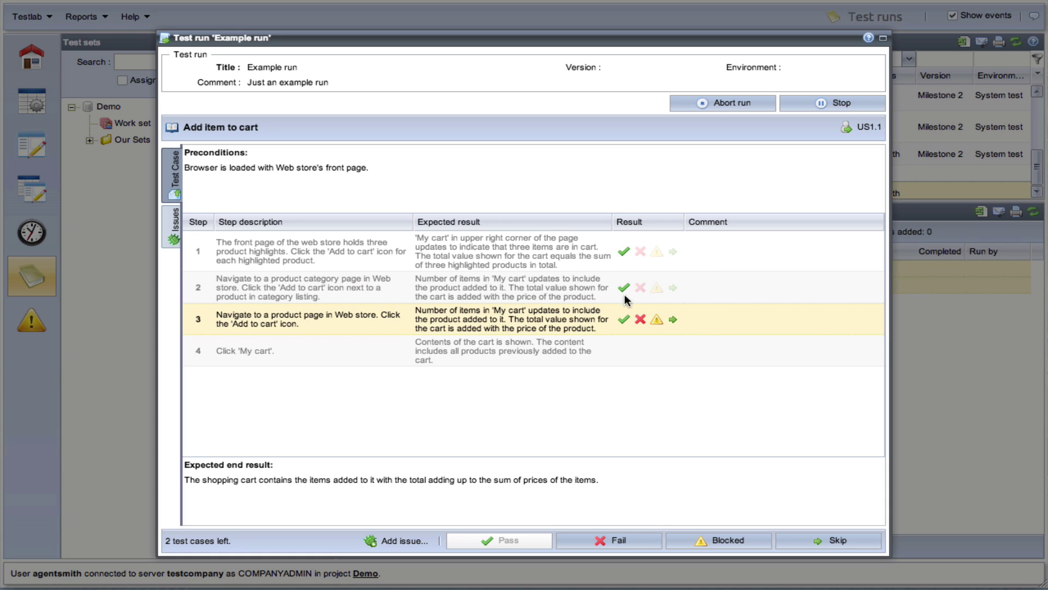
click(624, 320)
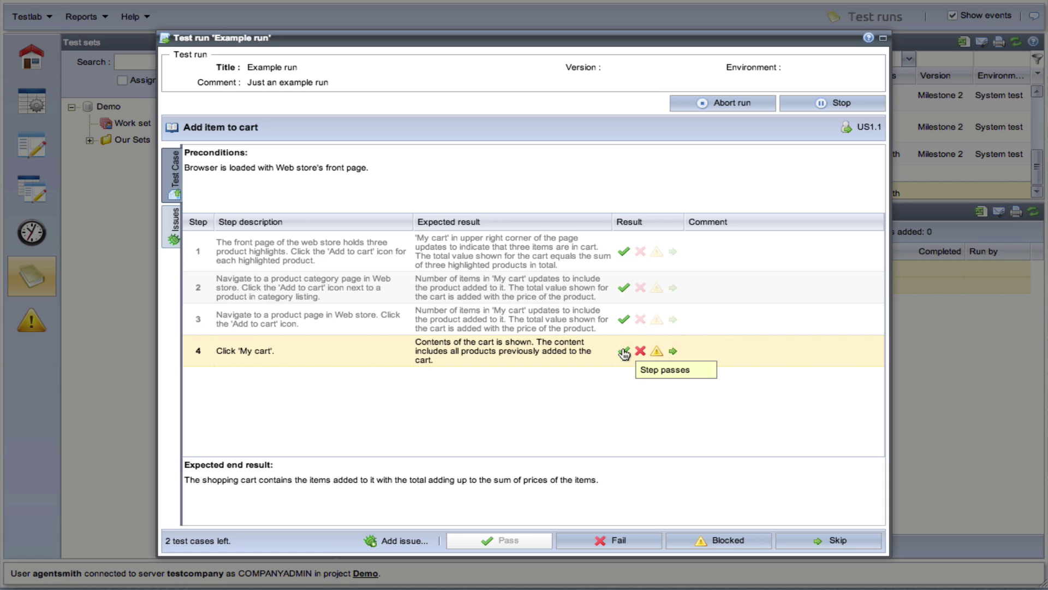
click(624, 352)
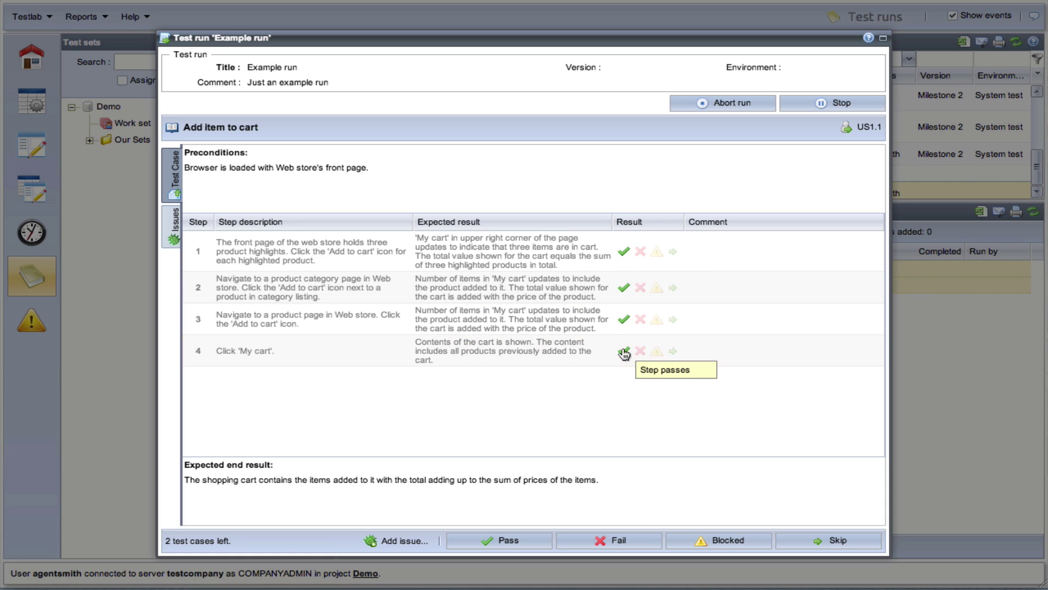
click(501, 540)
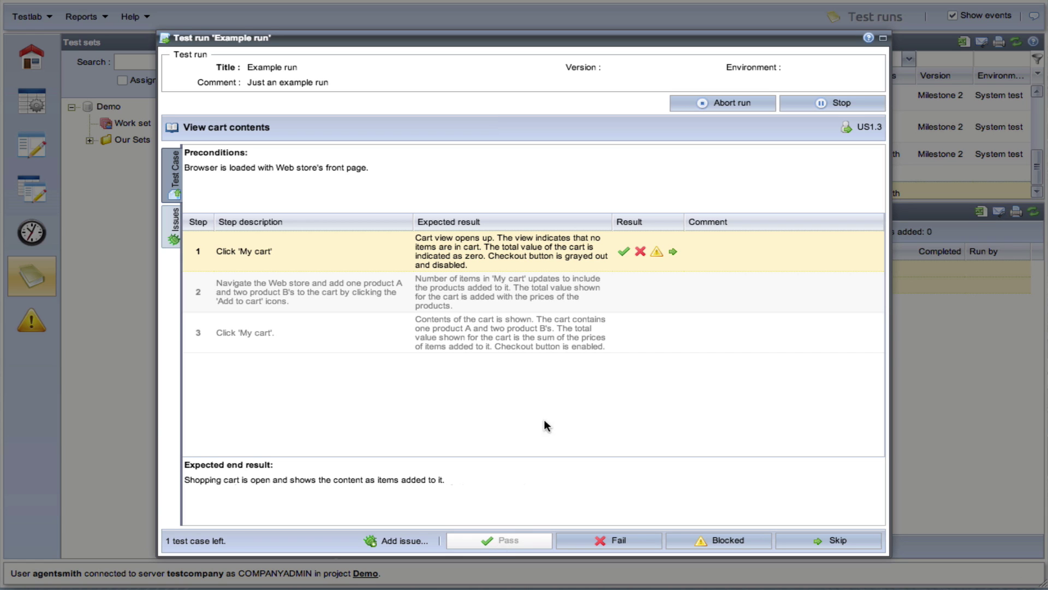
Mark the first two steps of View cart contents as passed and fail step 3 with the comment "Cart was empty"
click(627, 252)
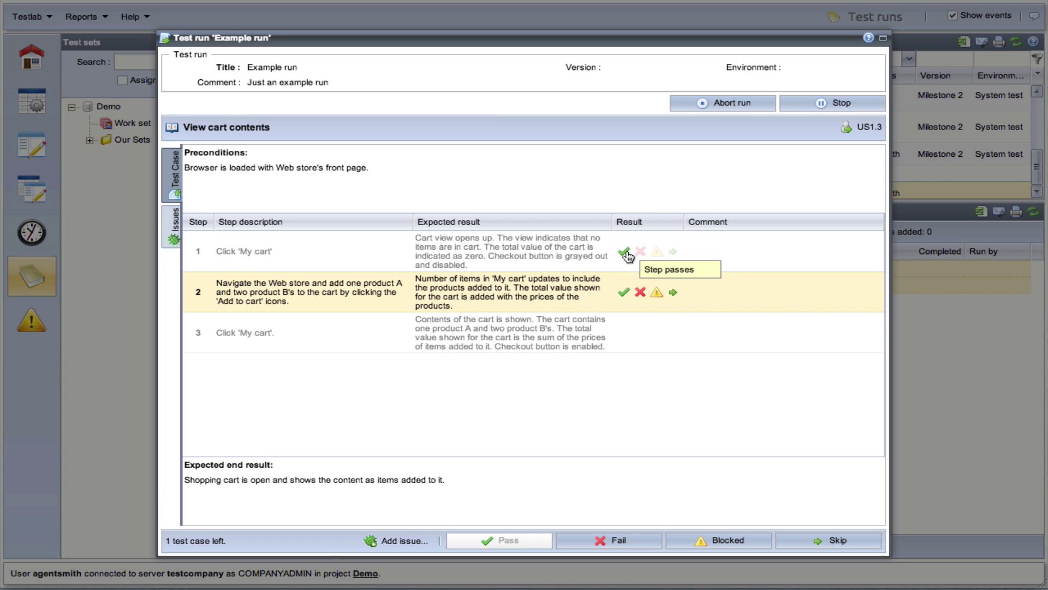
click(627, 293)
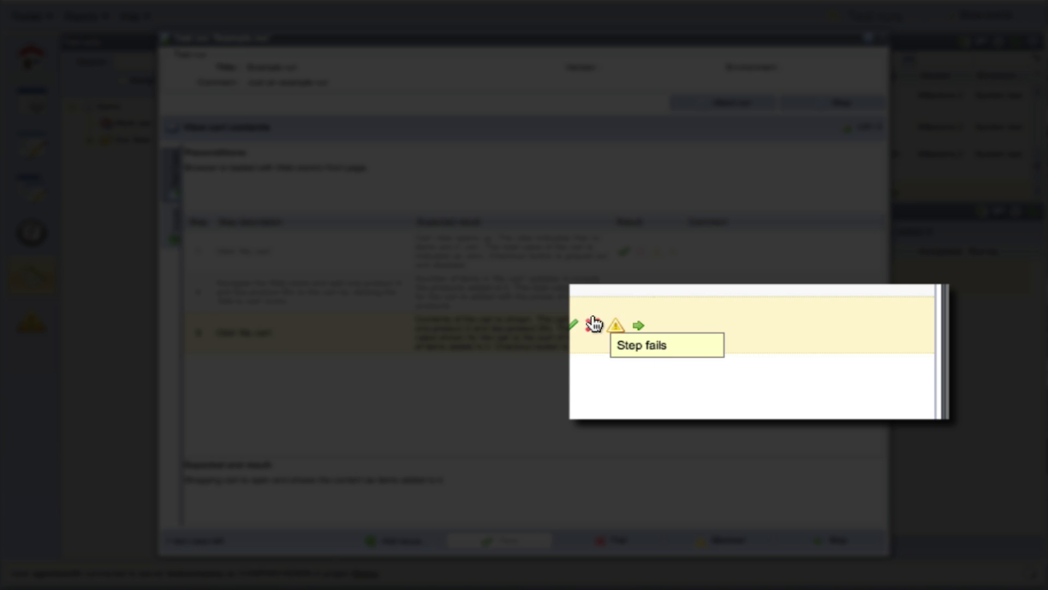
click(640, 332)
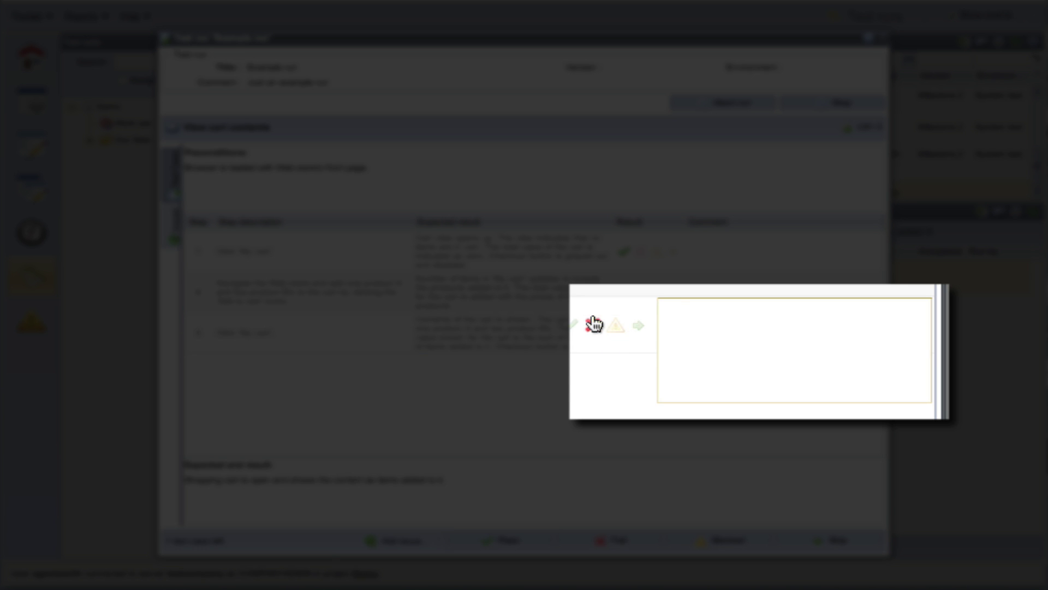
text(Cart was empty)
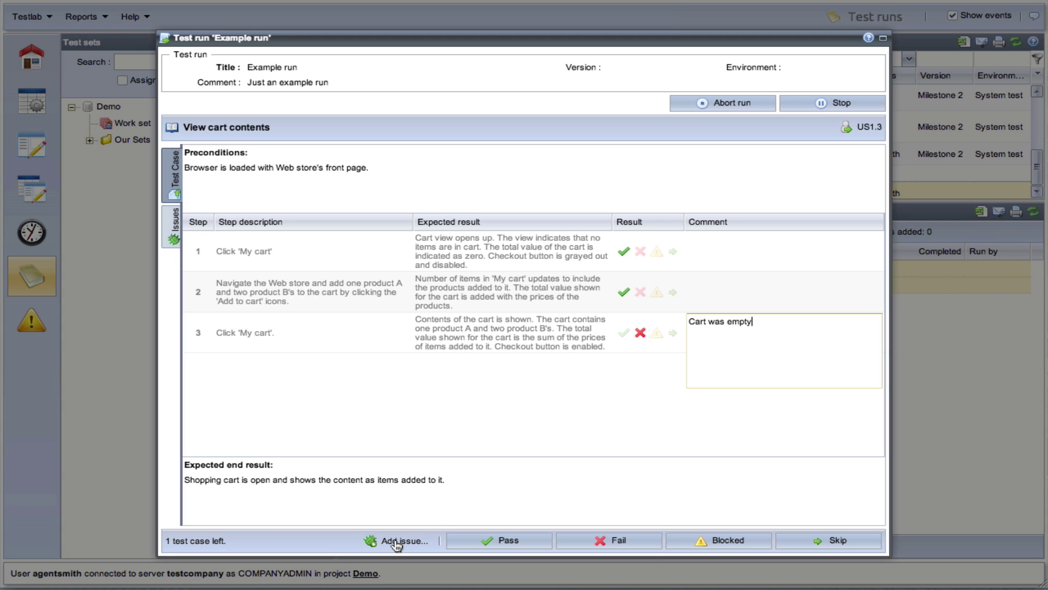
Start a Defect issue for View cart contents titled "Cart was empty when returning to it" and assign it to the listed user
click(390, 542)
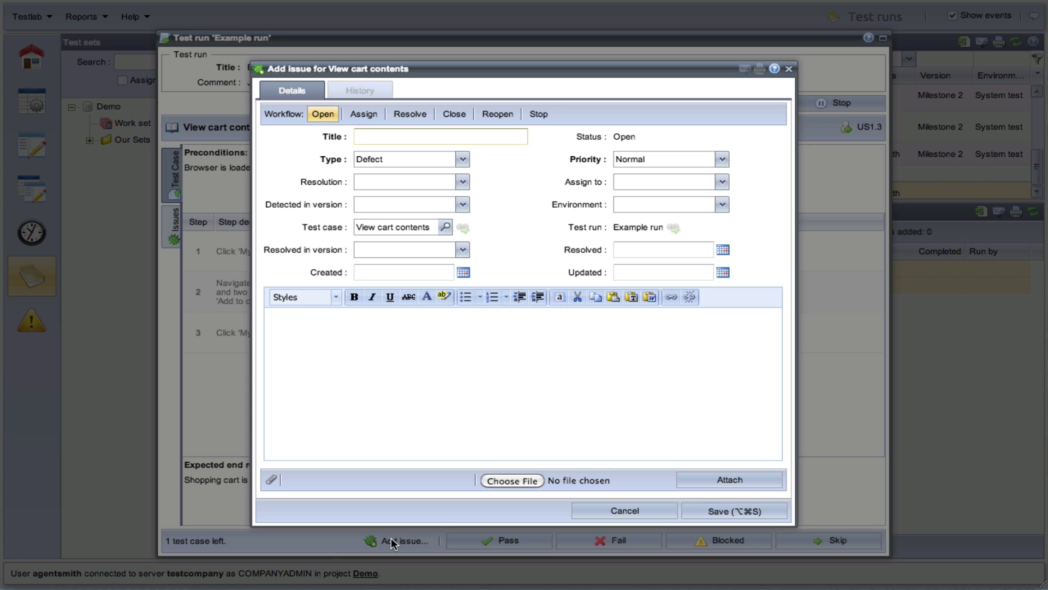
click(464, 159)
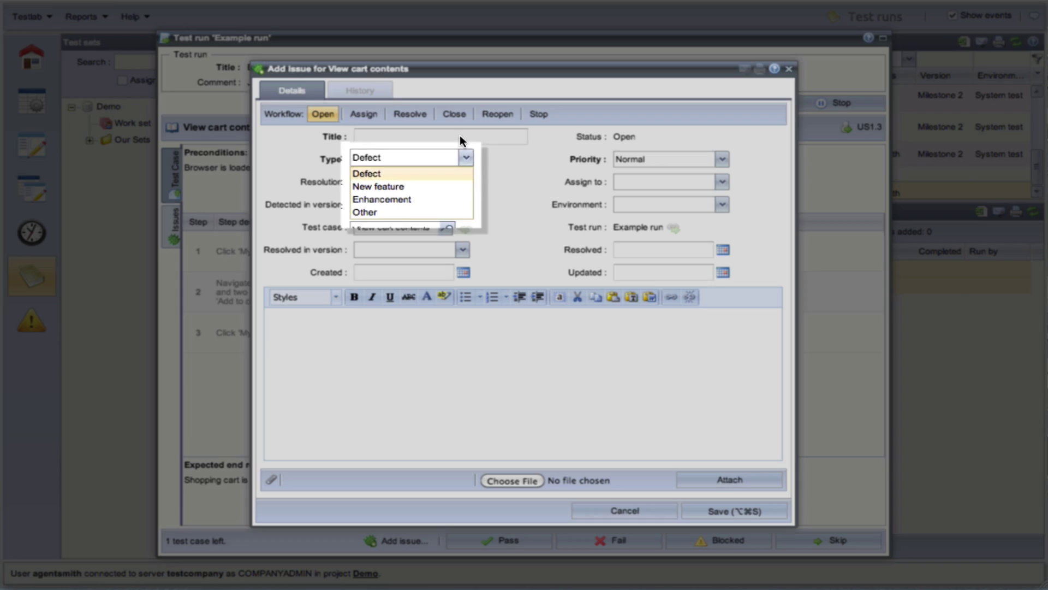
click(460, 141)
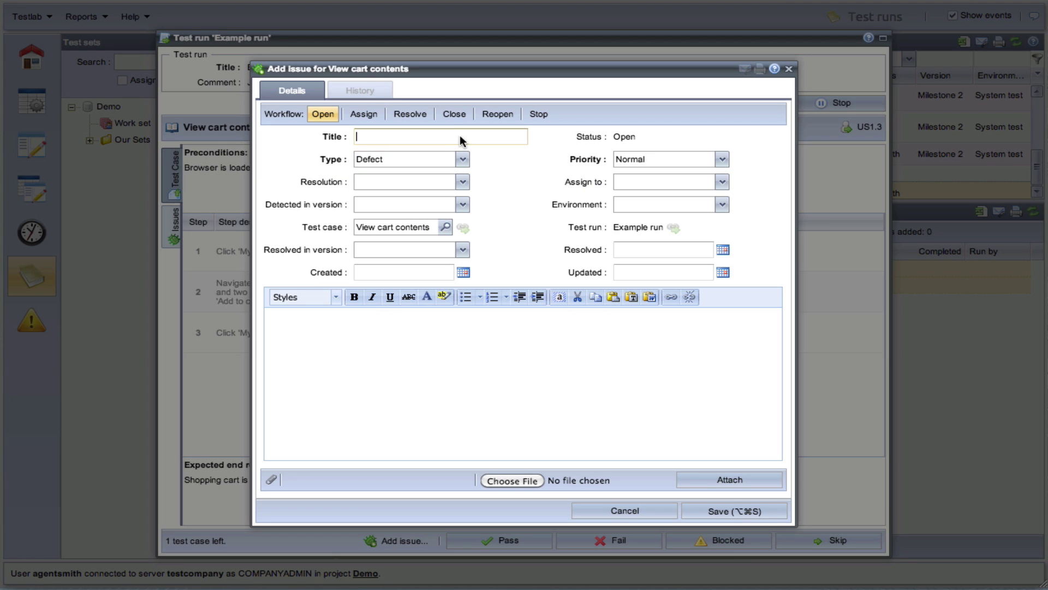
text(Cart was empty when returni)
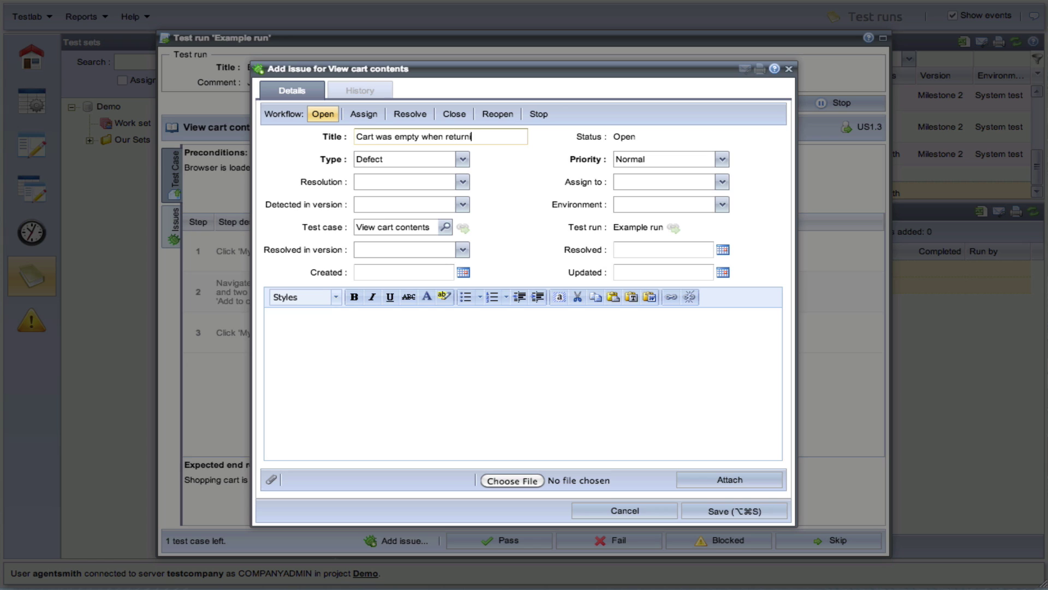
text(ng to it)
click(721, 183)
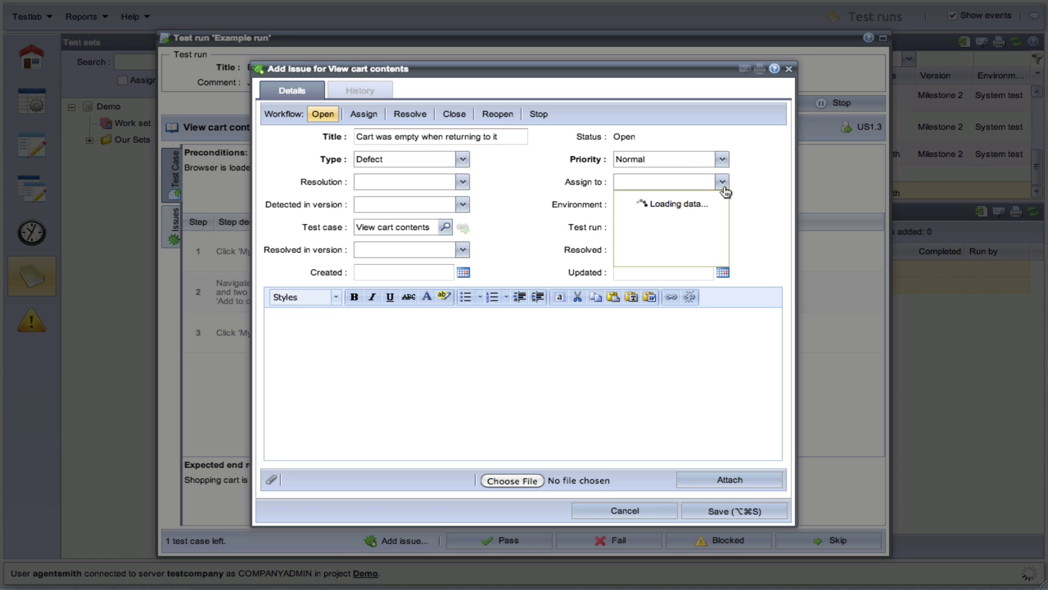
click(639, 196)
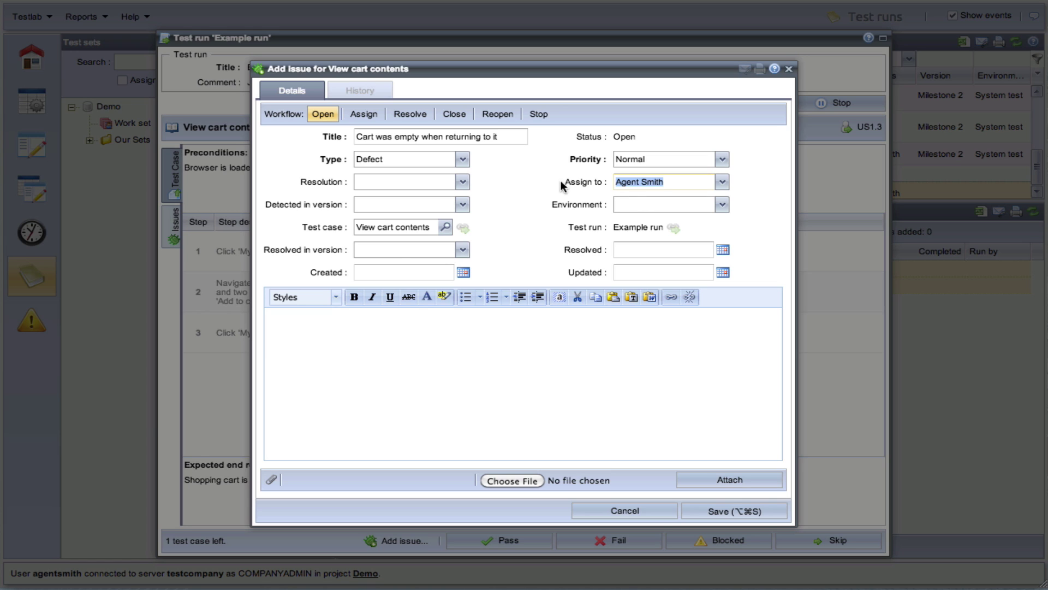
Describe the issue as "The cart was empty when returning to it after adding an item." and save it
click(399, 356)
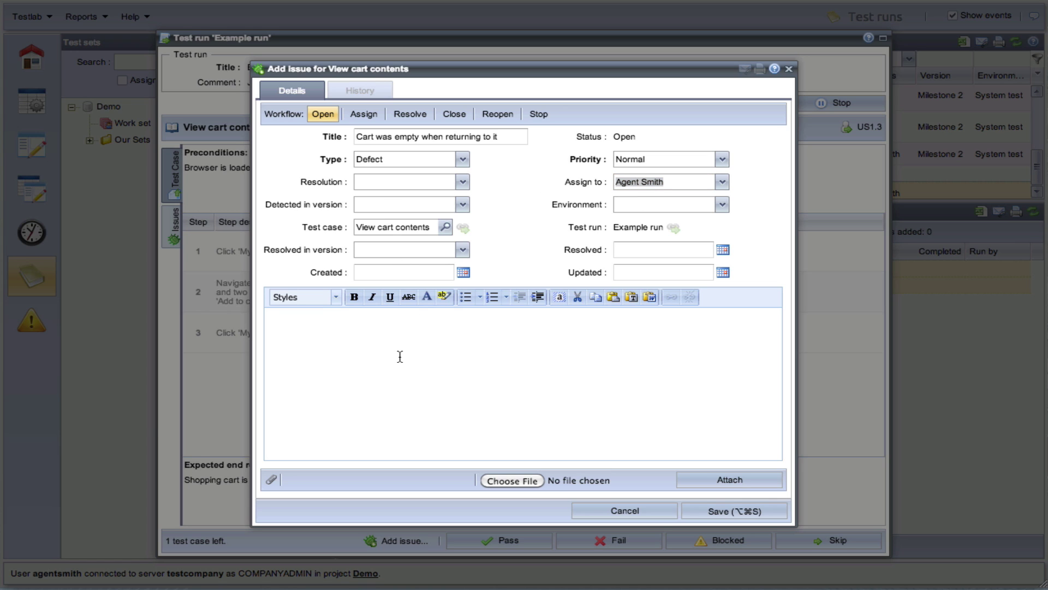
text(The cart was empt)
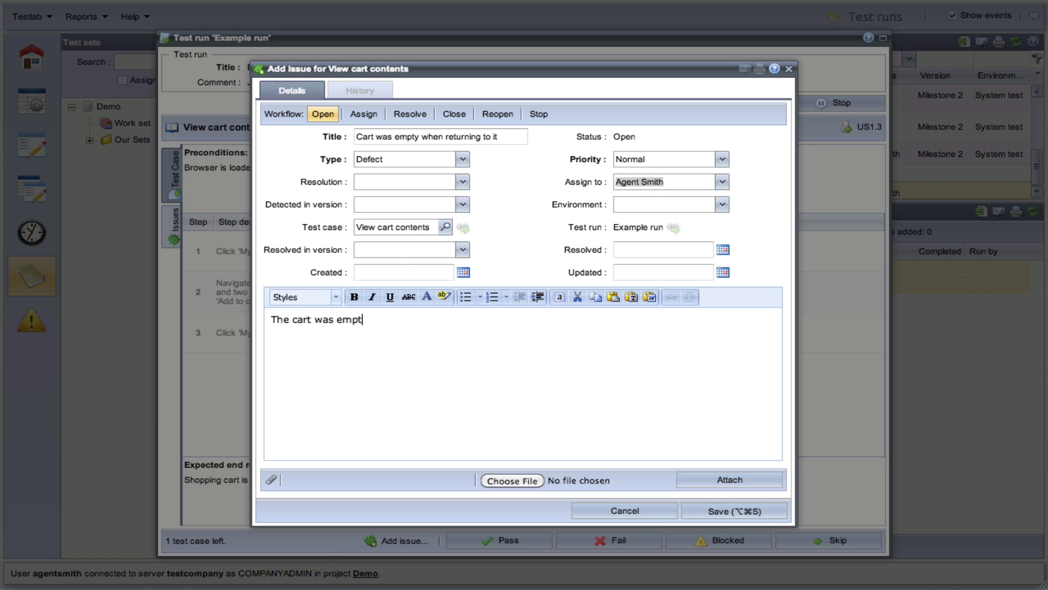
text(y when returning )
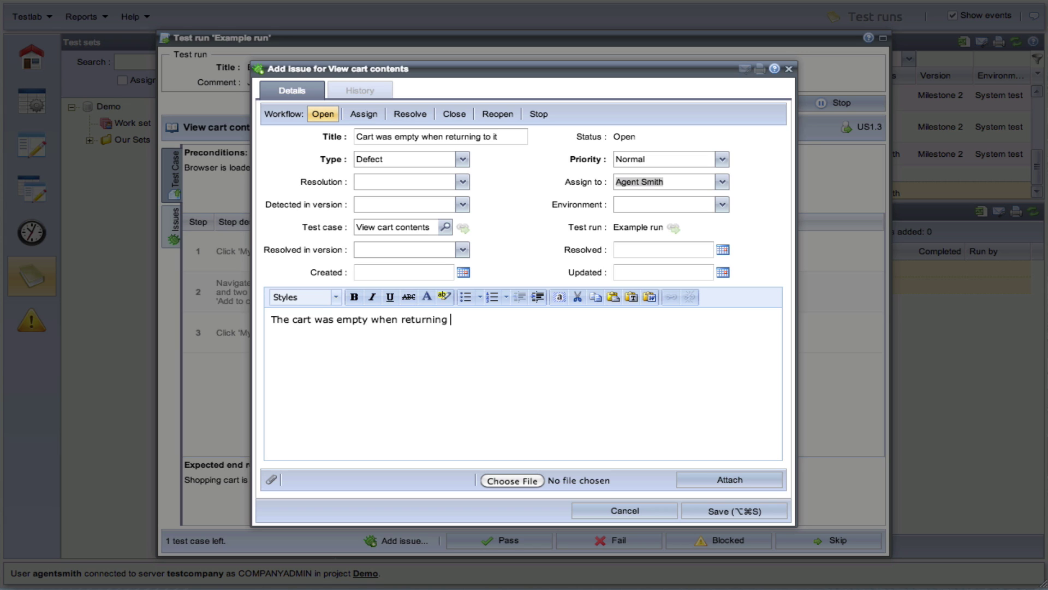
text(to it after adding an )
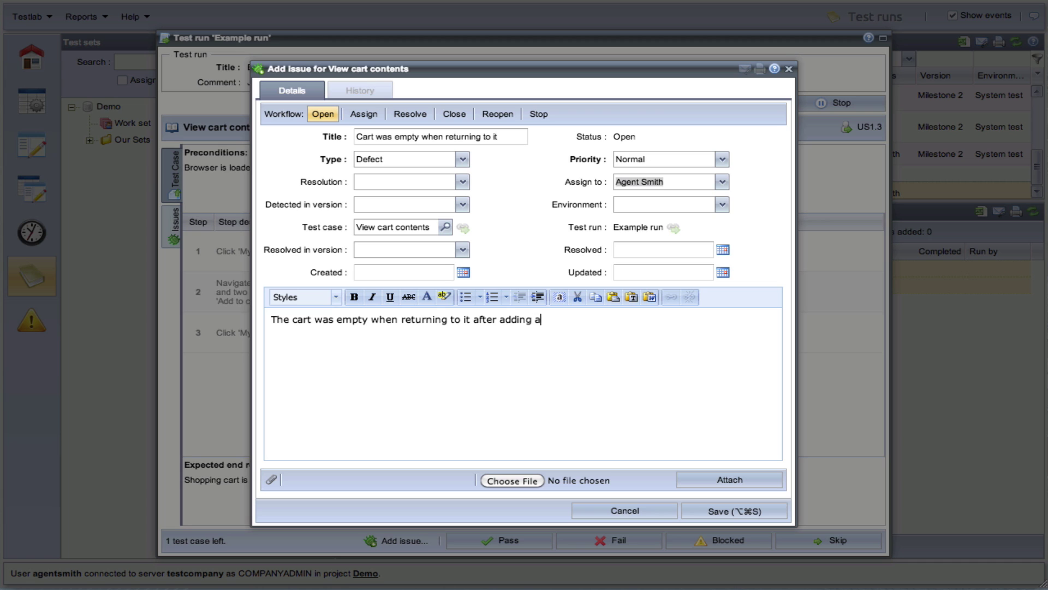
text(item.)
click(742, 511)
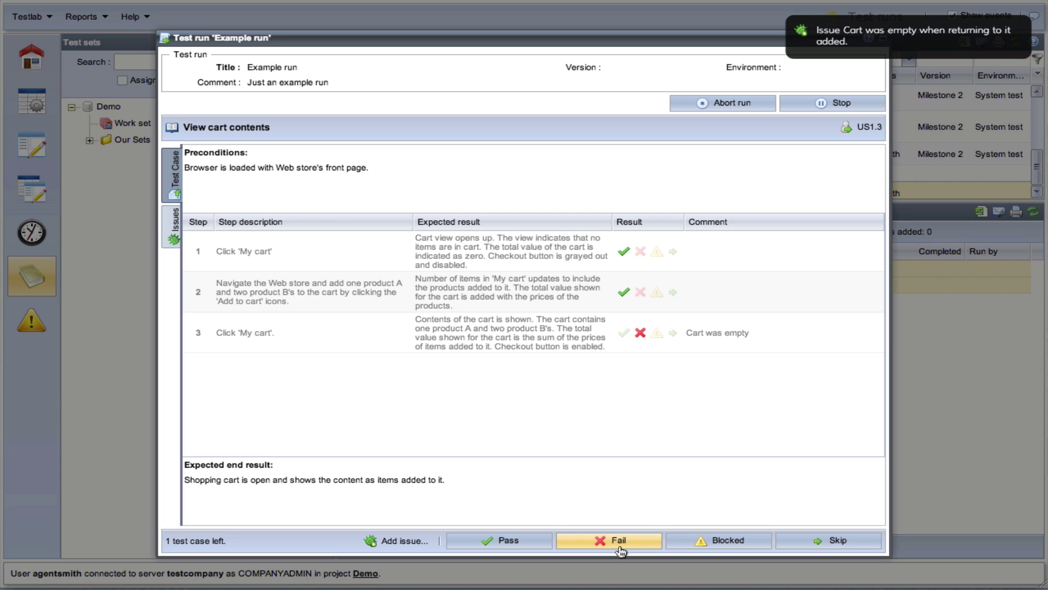
Record the View cart contents test case as failed and close the test results of Example run
click(618, 541)
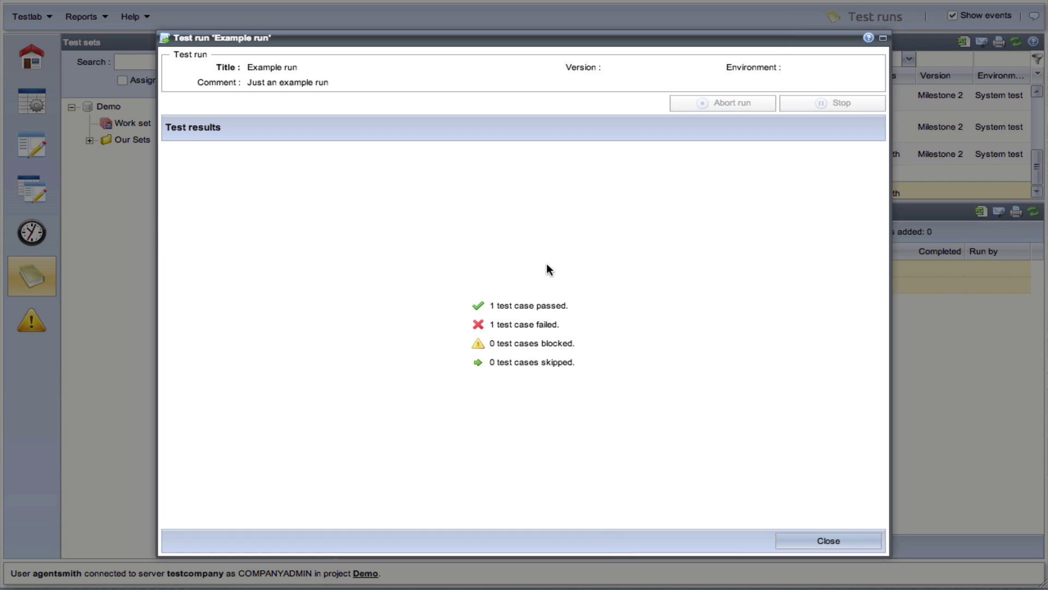
click(820, 543)
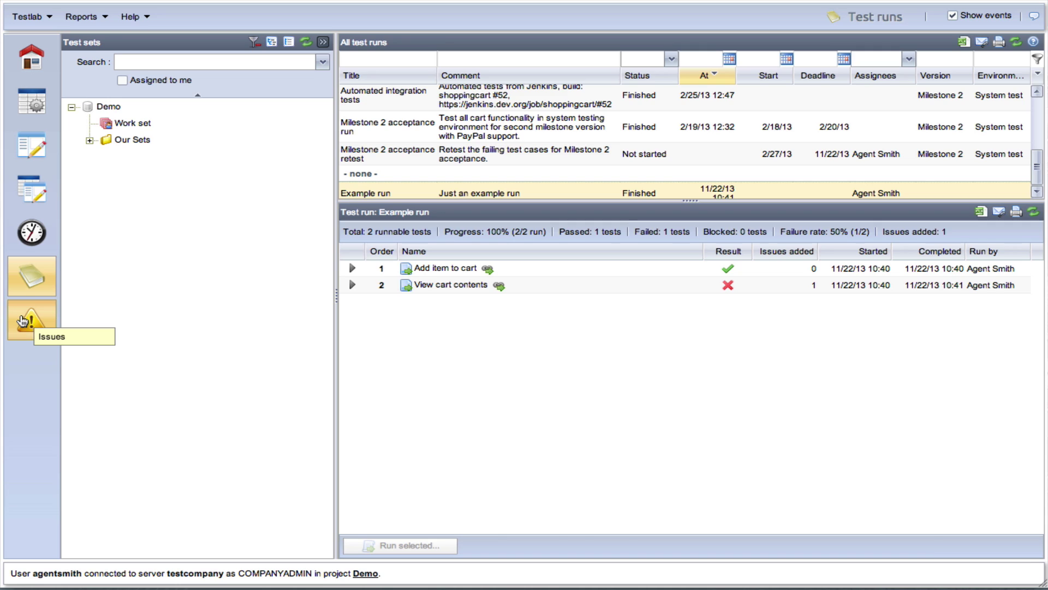
List the issues for the whole Demo project, for Functional tests, and for Customer tests
click(34, 340)
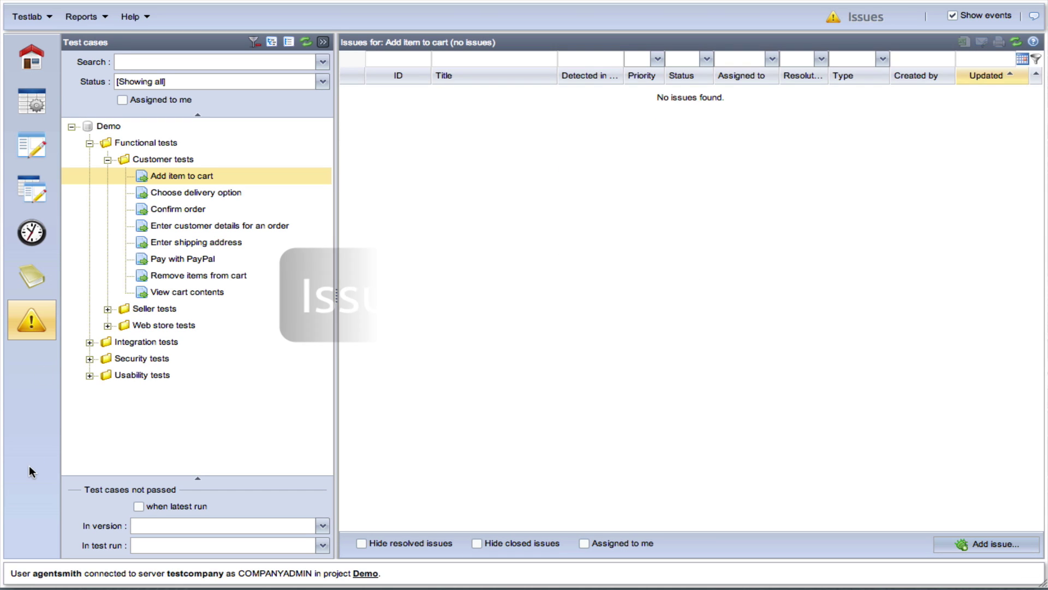
click(132, 126)
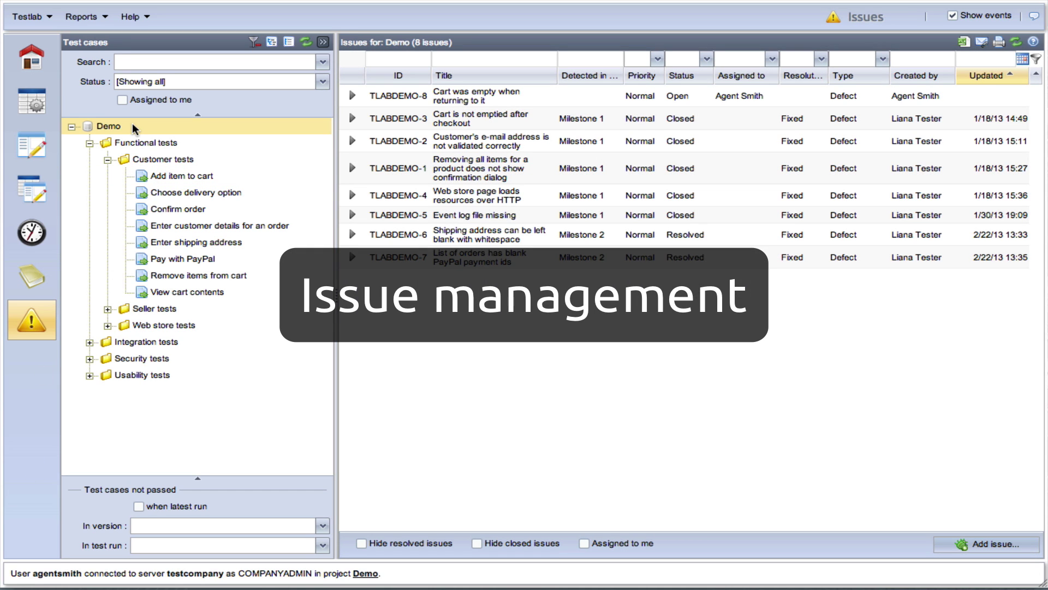
click(160, 145)
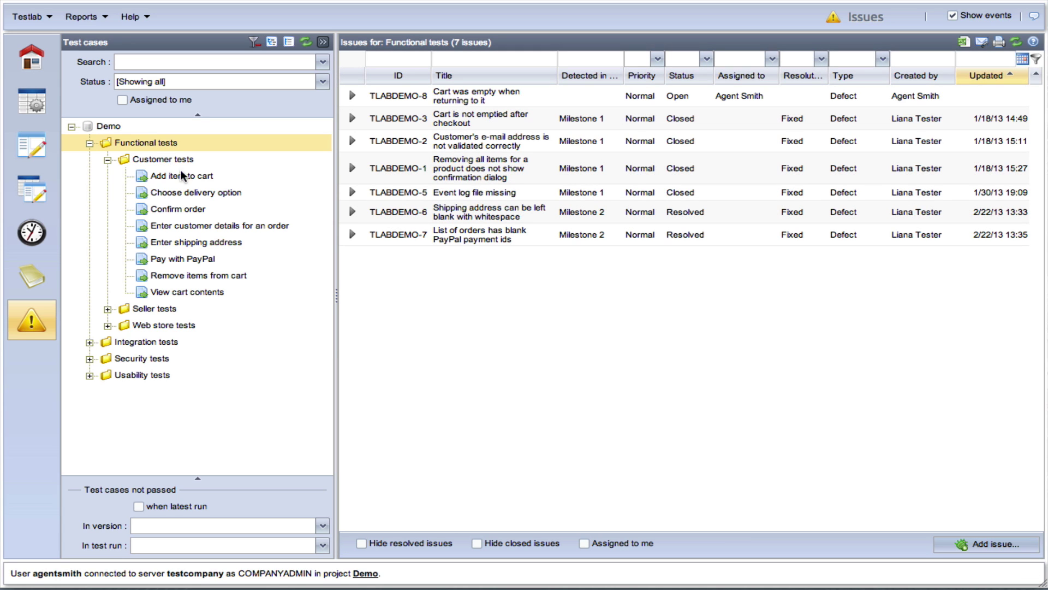
click(175, 158)
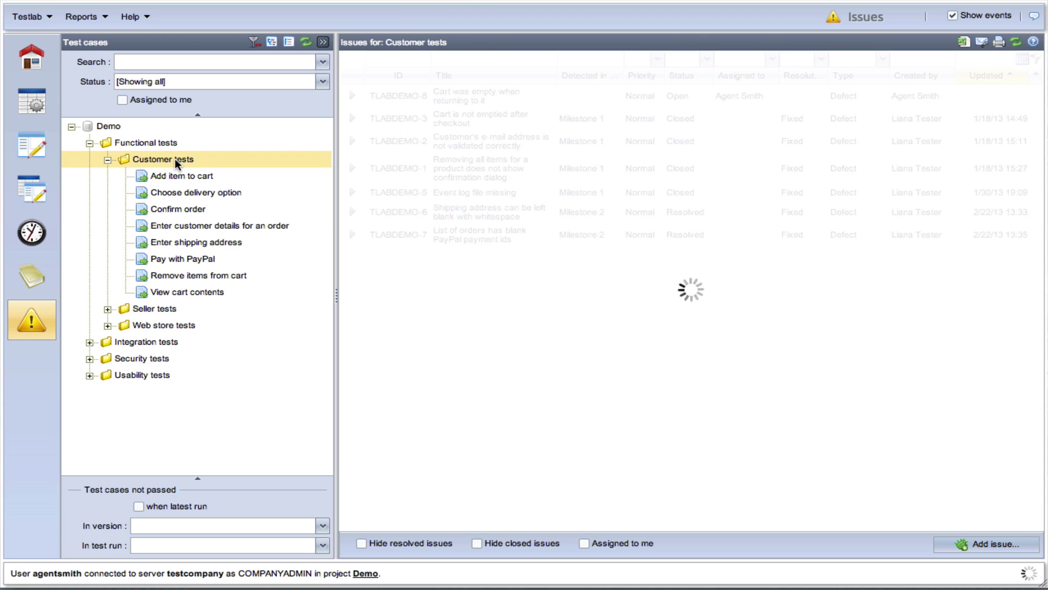
Check the Customer tests issues filtered by own assignment and by Closed status, clearing each filter after viewing
click(583, 543)
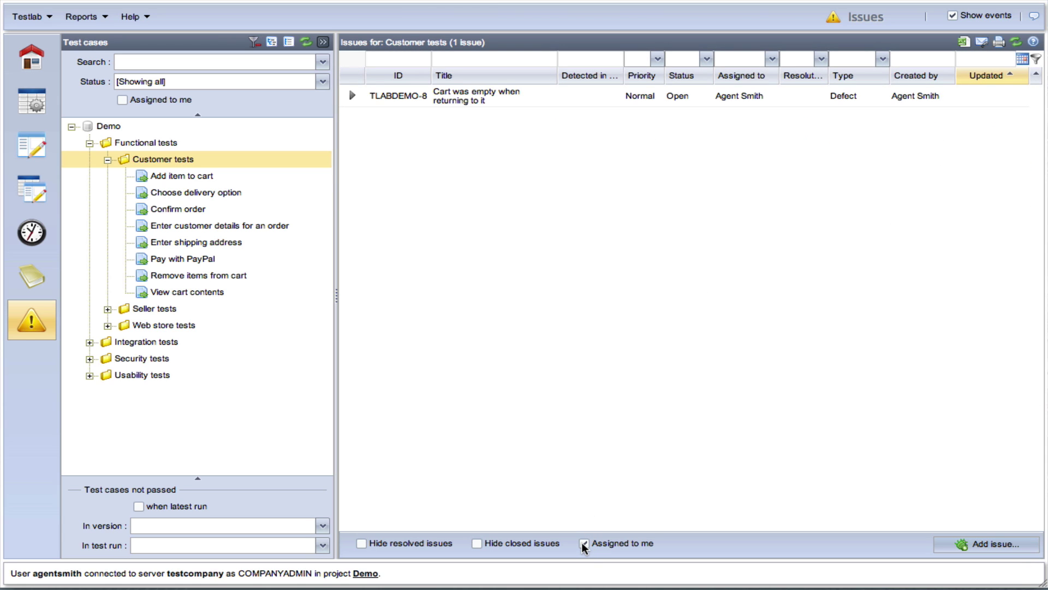
click(583, 543)
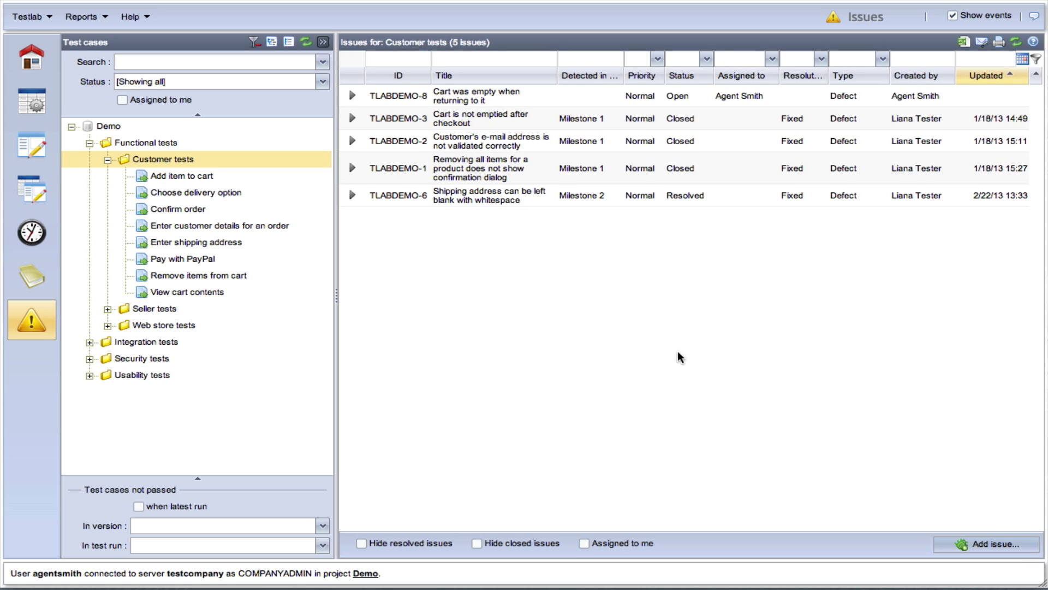
click(707, 59)
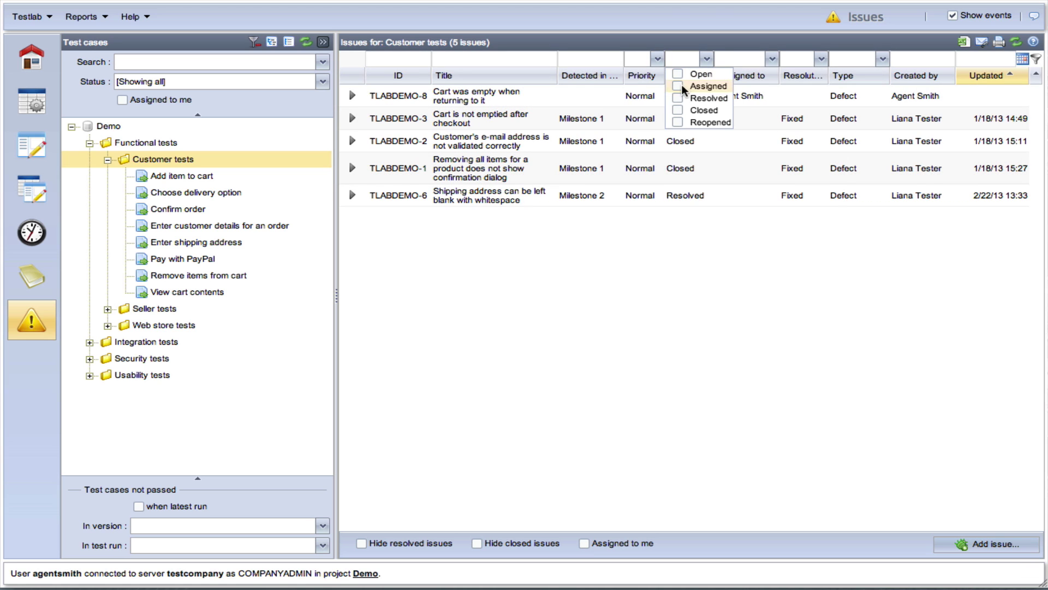
click(679, 110)
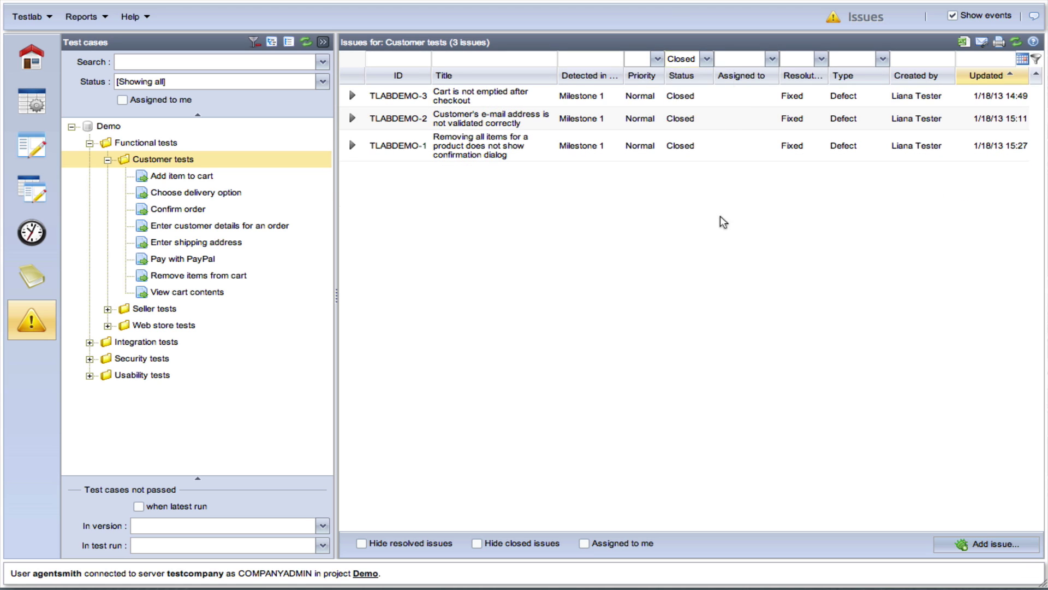
click(707, 59)
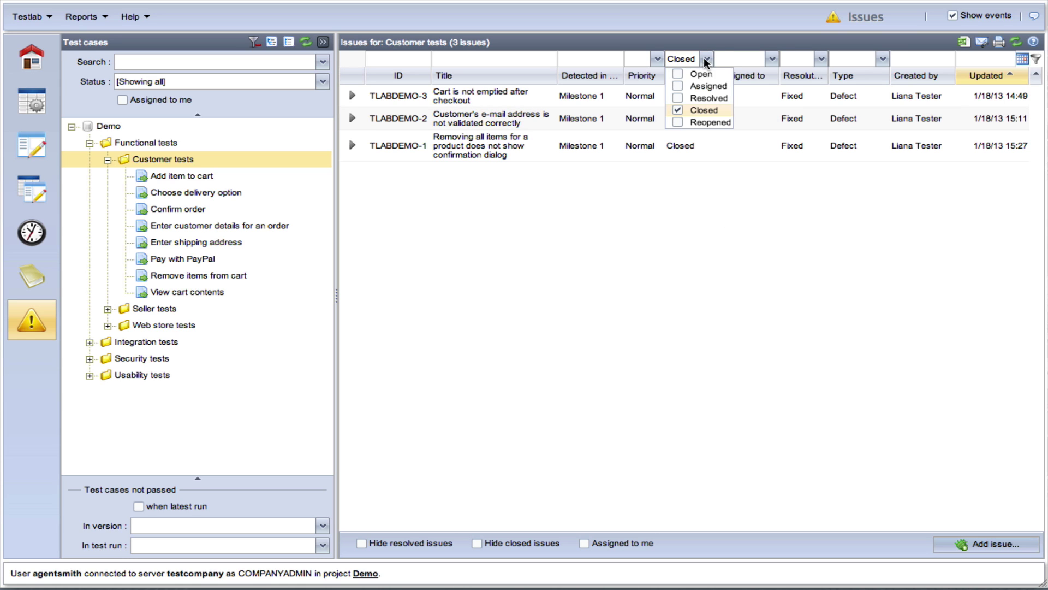
click(679, 110)
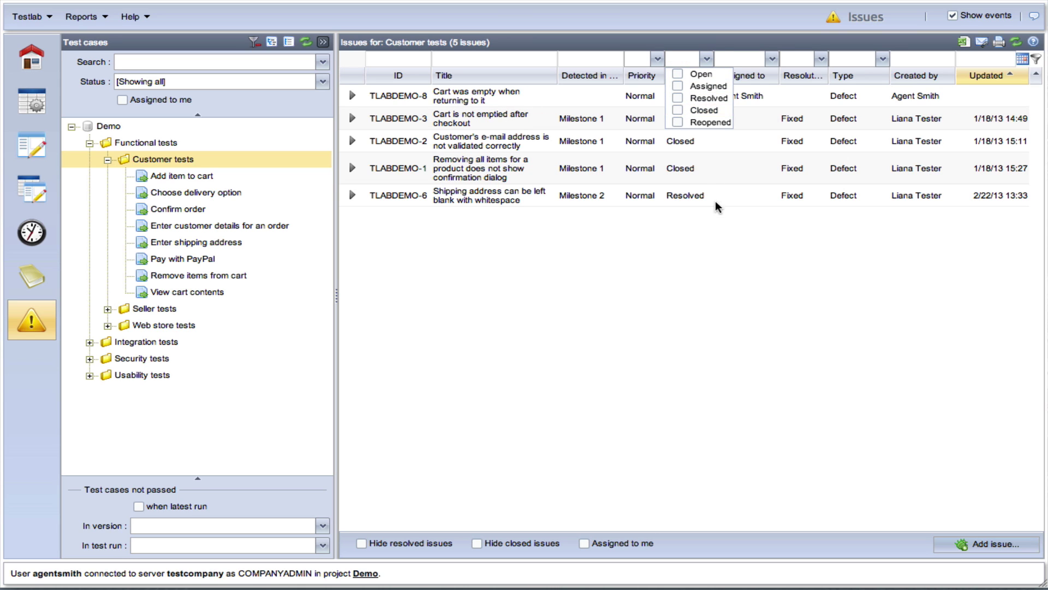
click(726, 265)
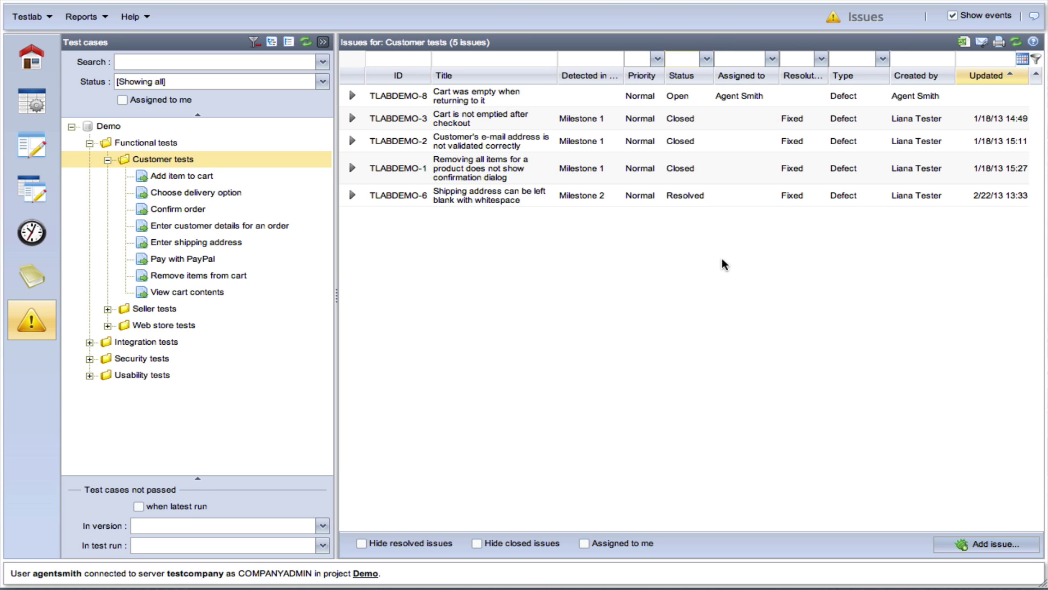
Add the comment "Not good!" to the open issue "Cart was empty when returning to it"
click(352, 96)
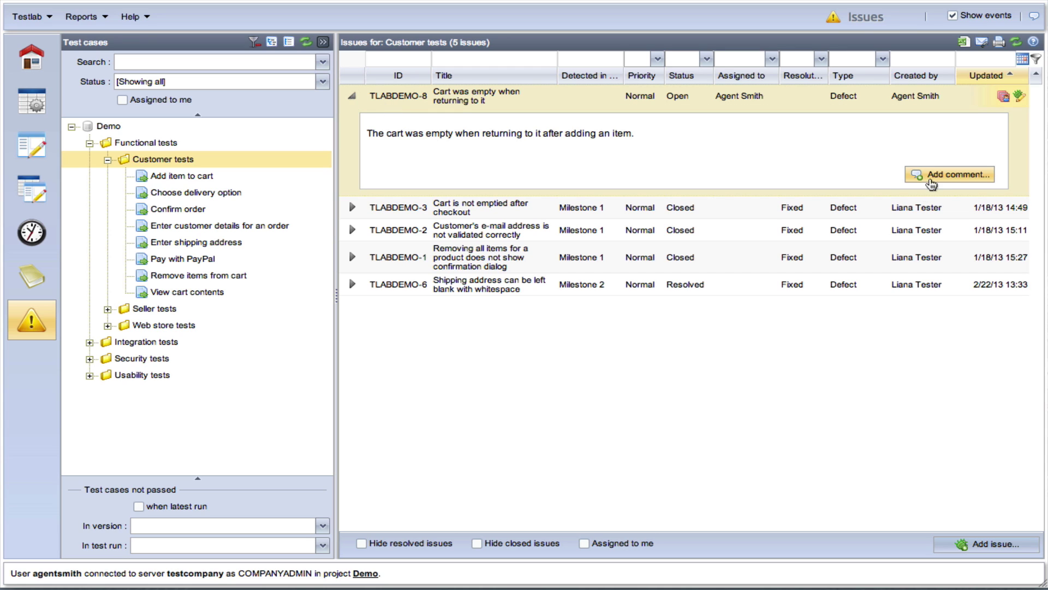
click(931, 184)
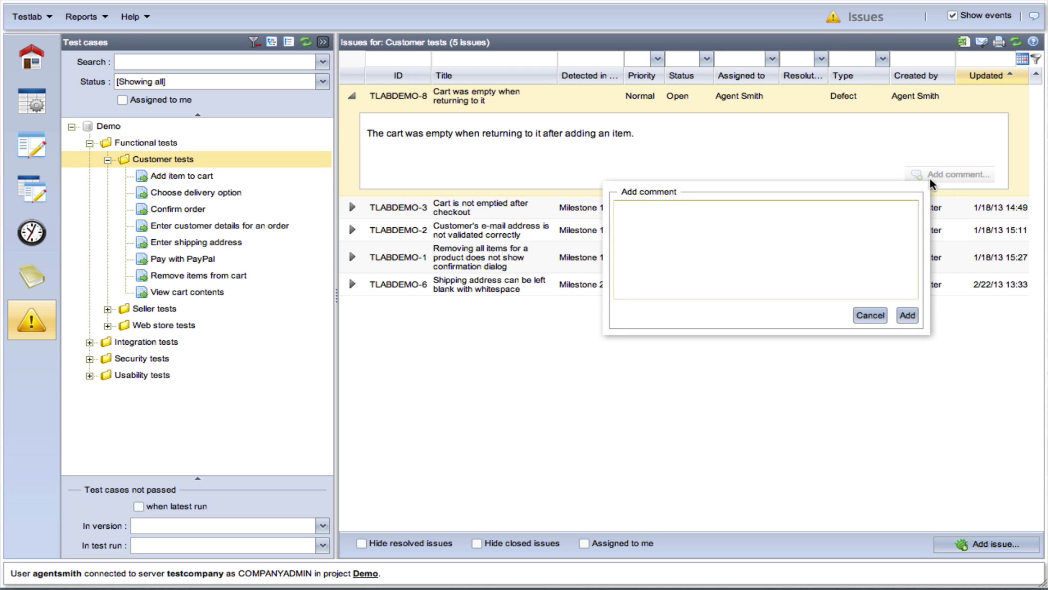
text(Not good!)
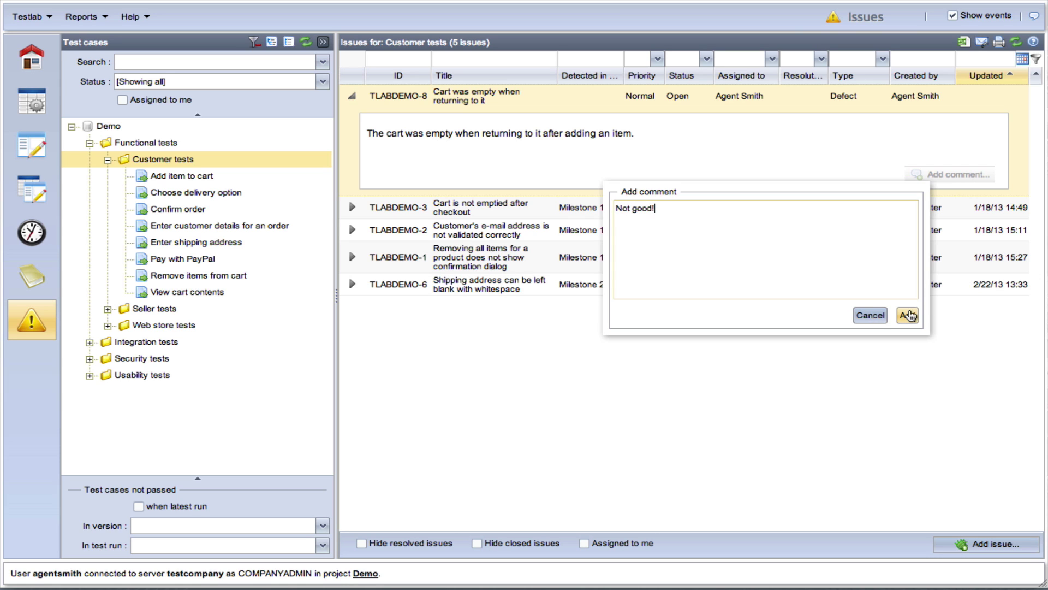
click(906, 316)
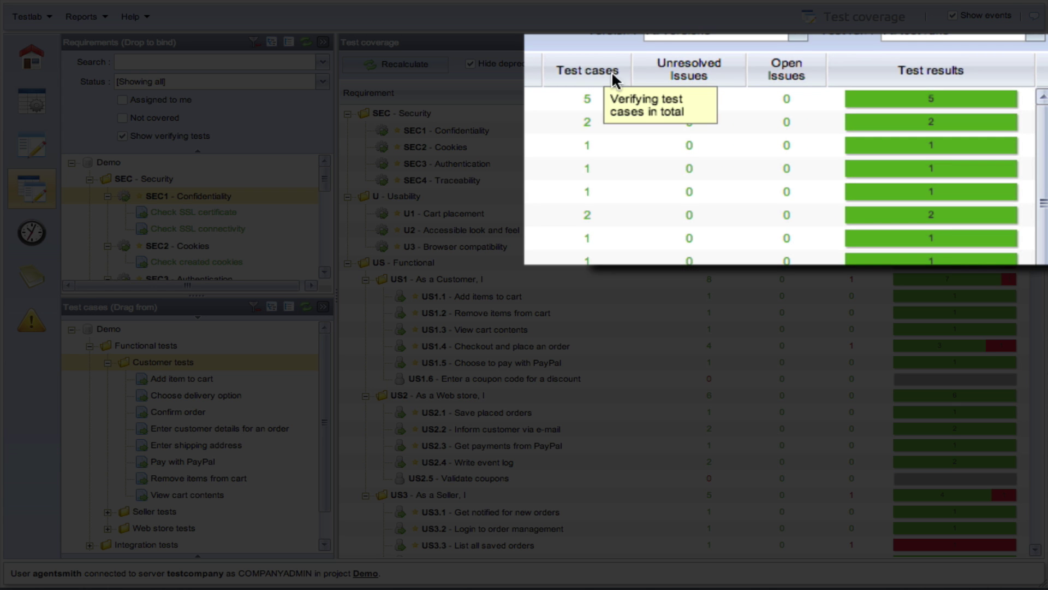
Examine the issue and result columns of the test coverage and the test cases verifying the SEC - Security requirements
mouse_move(697, 73)
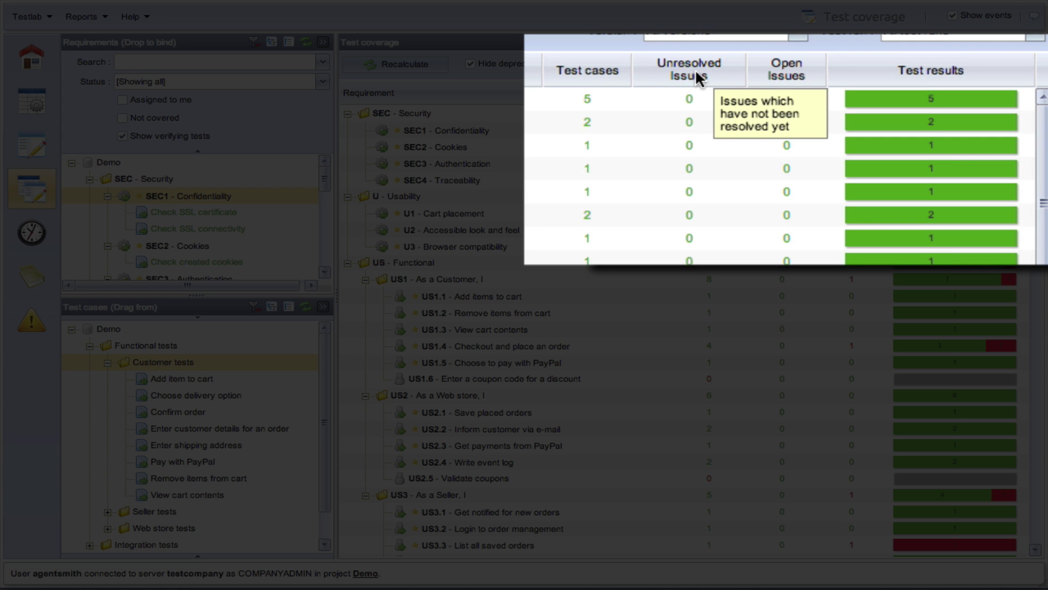
mouse_move(786, 81)
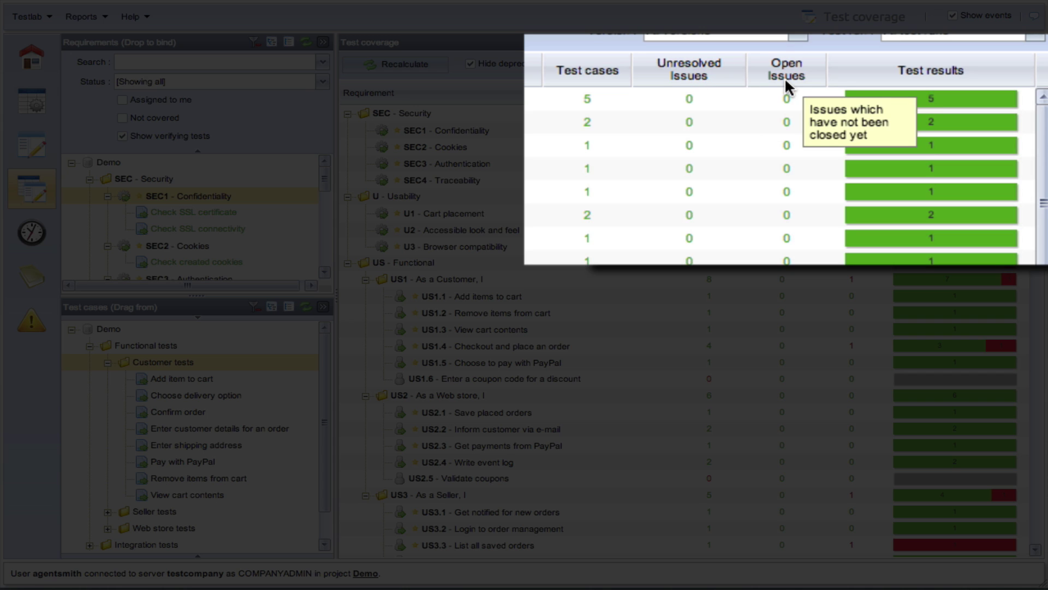
mouse_move(901, 81)
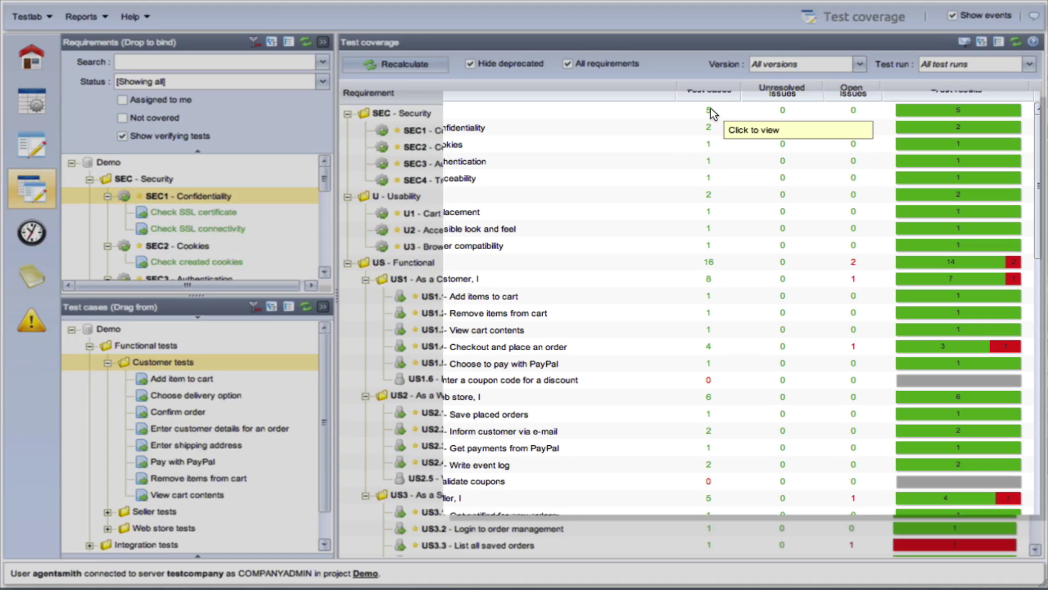
click(709, 110)
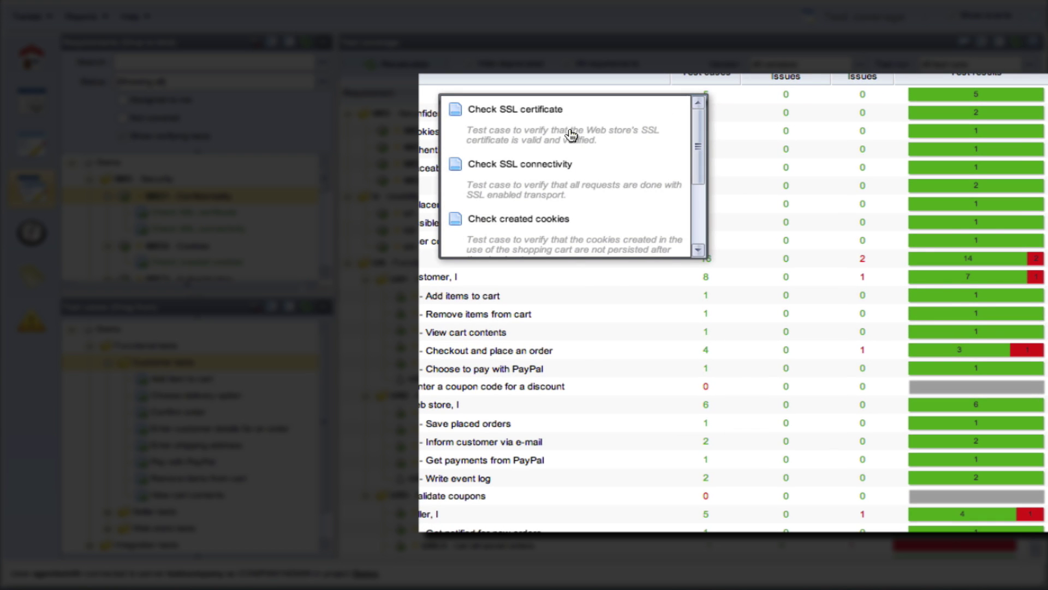
mouse_move(571, 136)
mouse_move(574, 196)
mouse_move(576, 247)
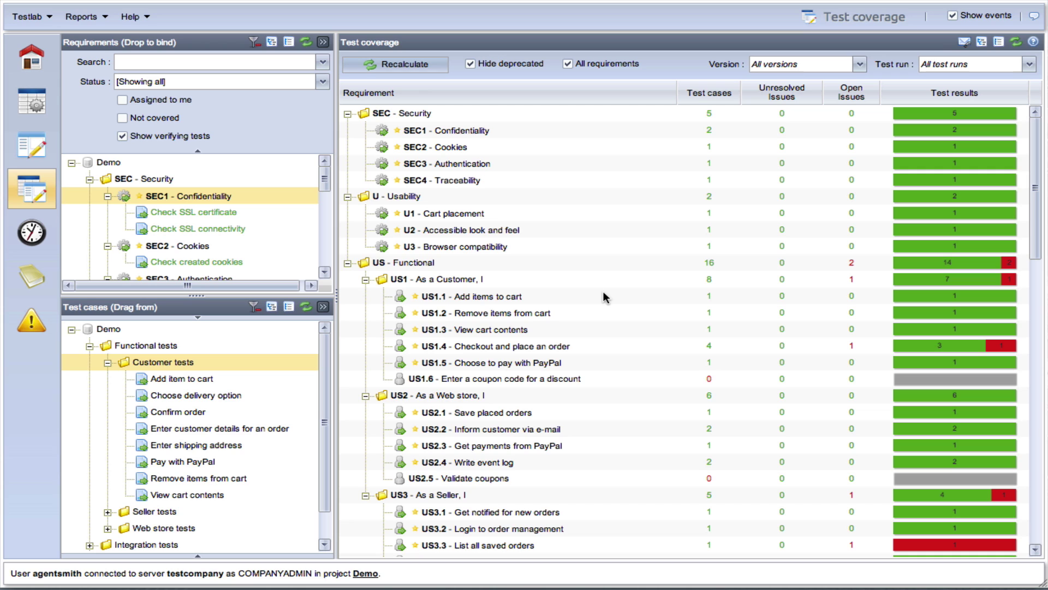
Turn off the All requirements option in the test coverage and limit the coverage to version Milestone 1
click(569, 64)
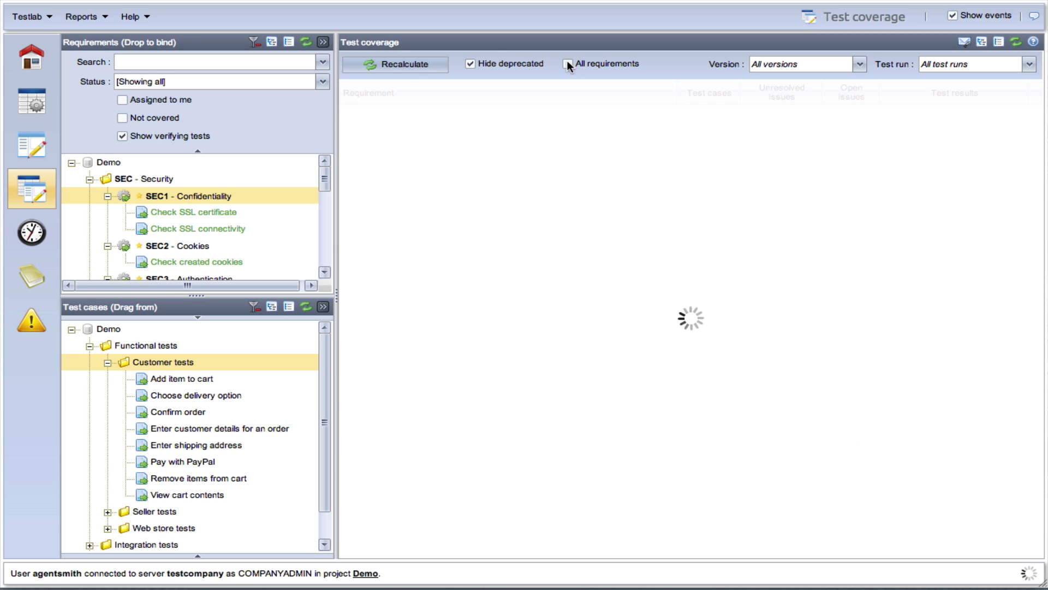
click(860, 64)
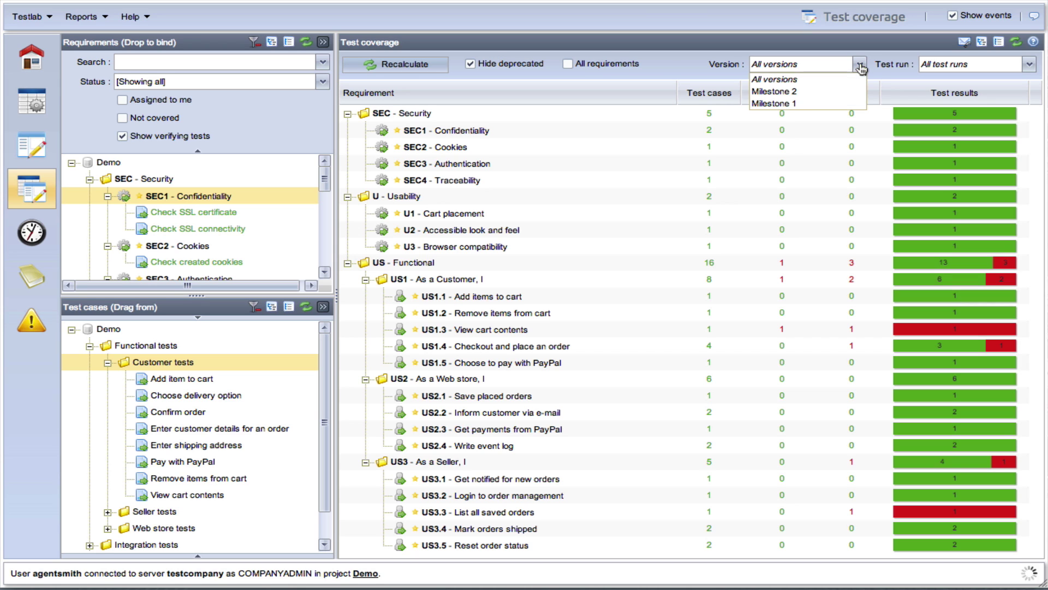
click(801, 104)
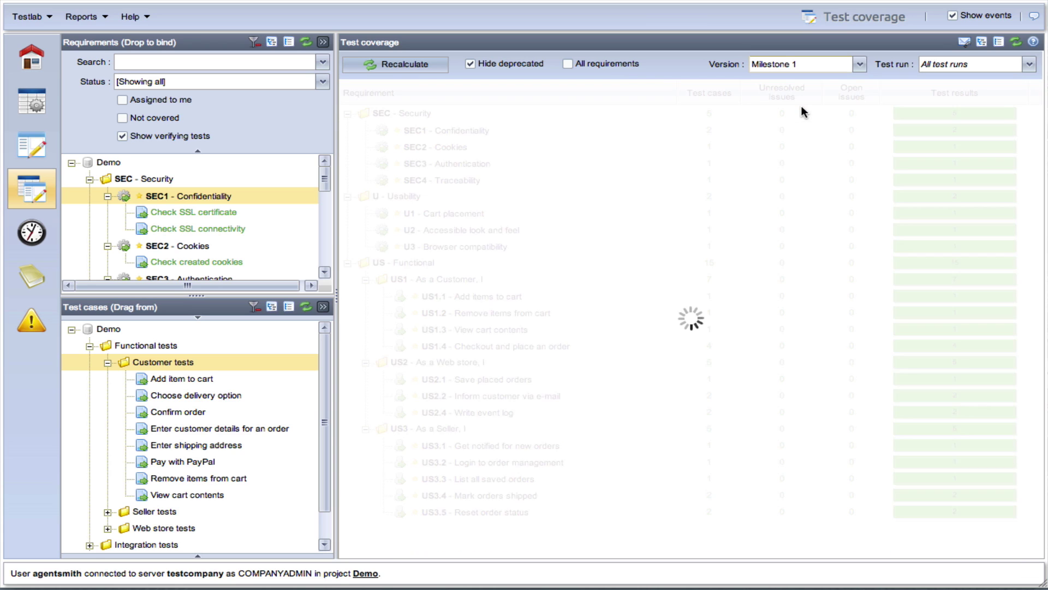